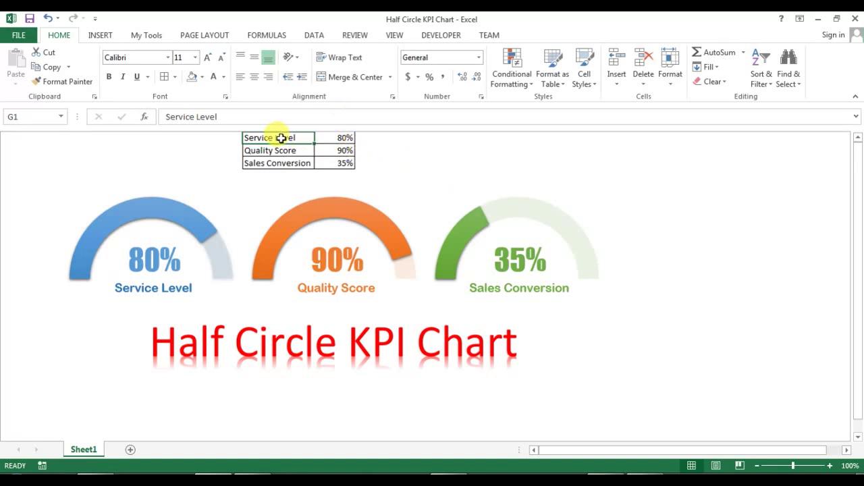
Step: Set the KPI values to 40% for Service Level, 55% for Quality Score and 15% for Sales Conversion
left_click_drag(329, 137, 340, 163)
left_click(342, 139)
left_click(343, 148)
left_click(342, 136)
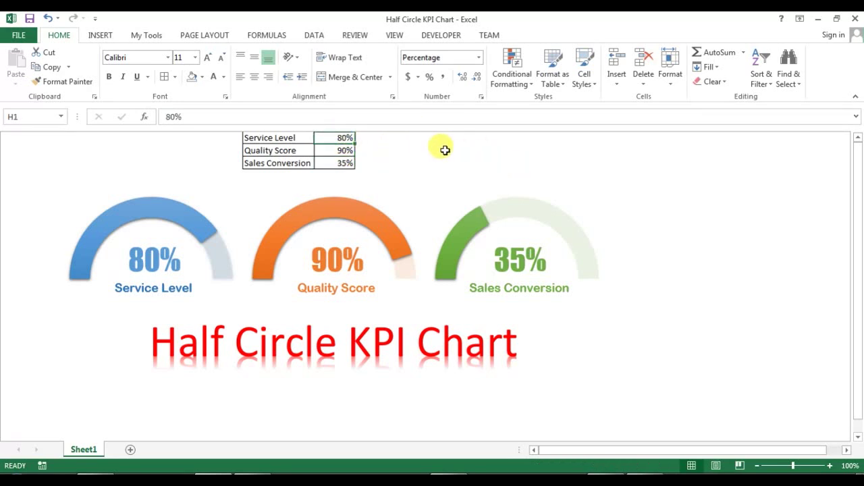
type("40")
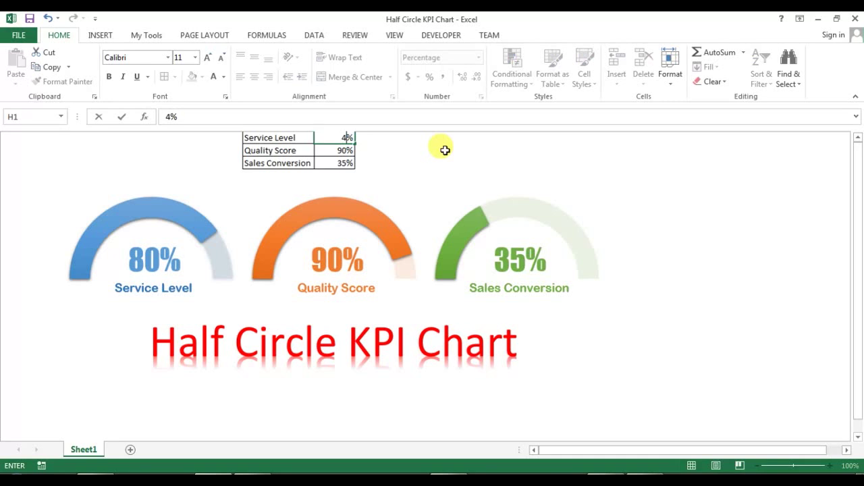
key("Return")
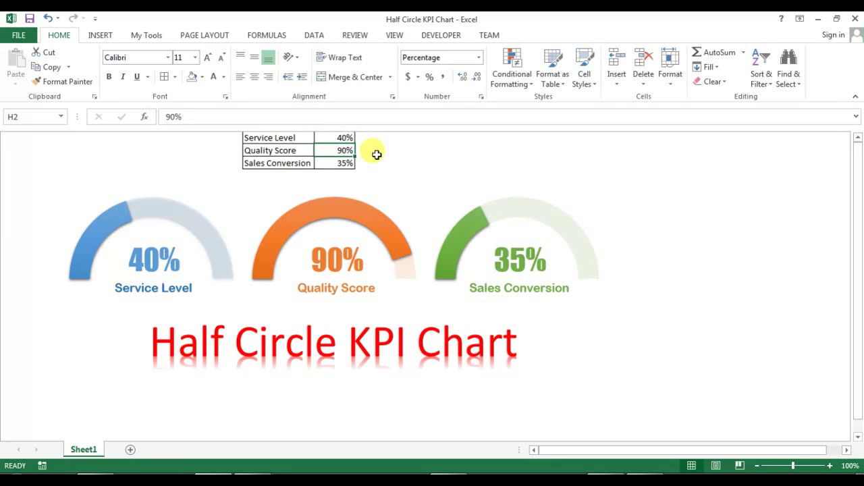
type("55")
key("Return")
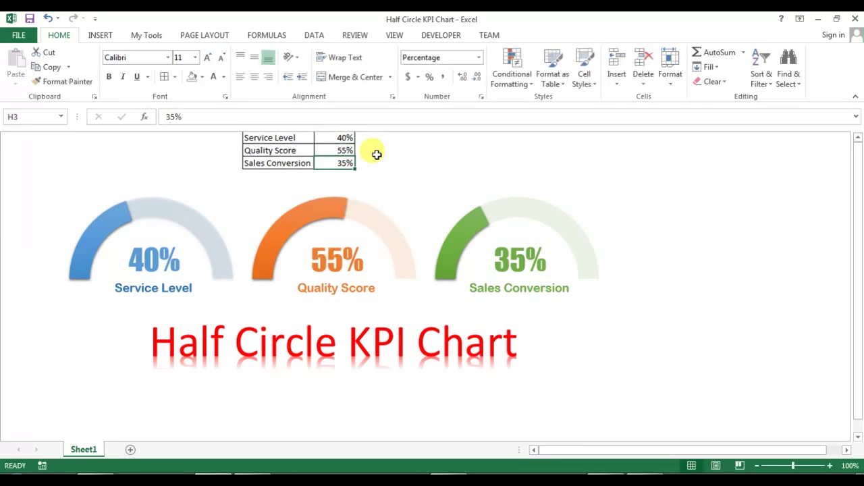
type("15")
key("Return")
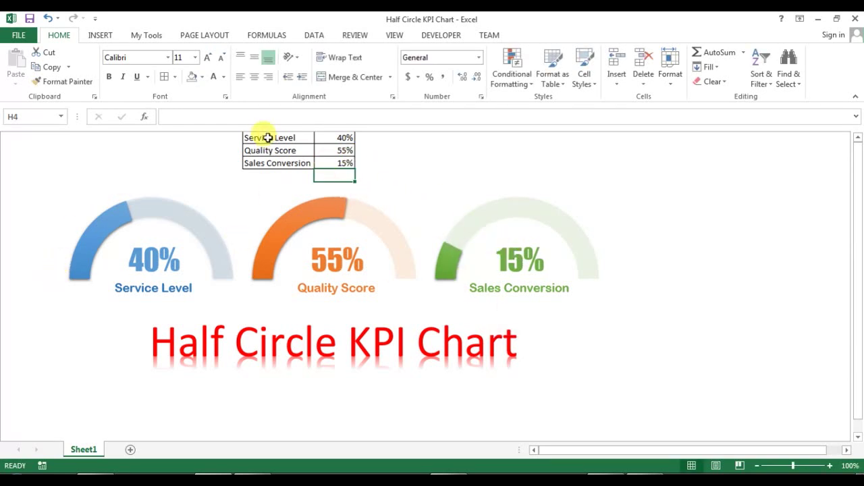
Step: Copy the three-row KPI table to cell A1 of a new worksheet and fit column A to its contents
left_click_drag(257, 138, 329, 163)
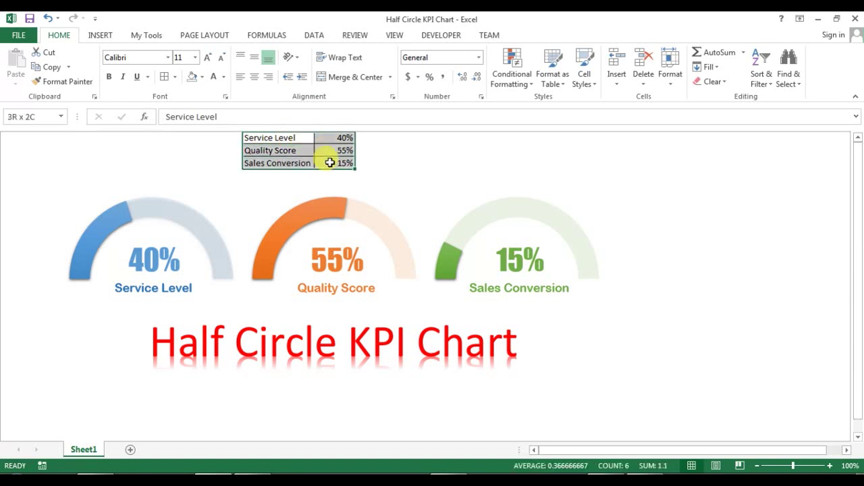
key("ctrl+End")
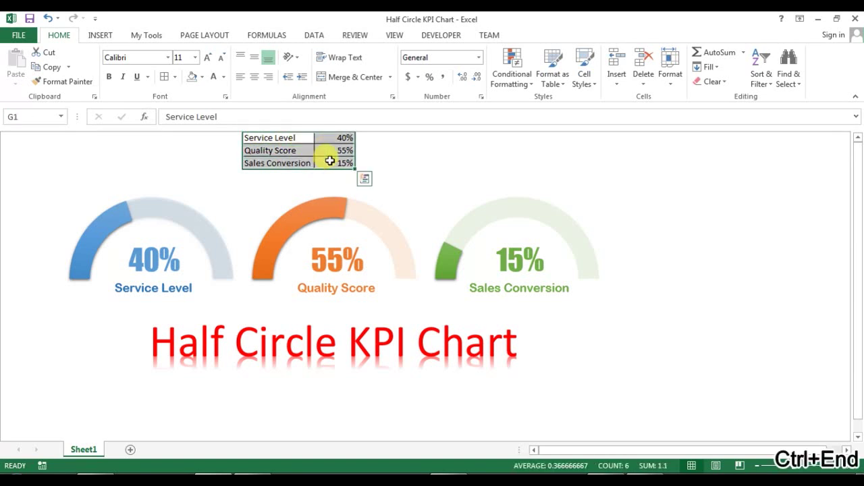
key("ctrl+c")
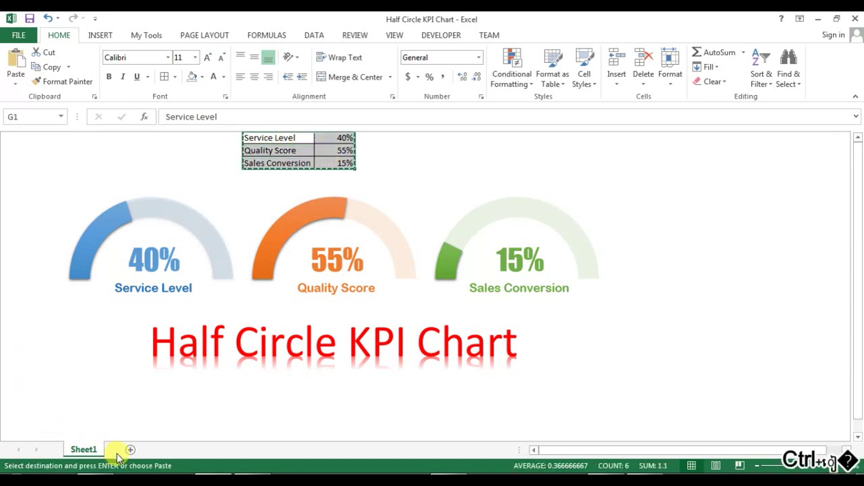
left_click(131, 450)
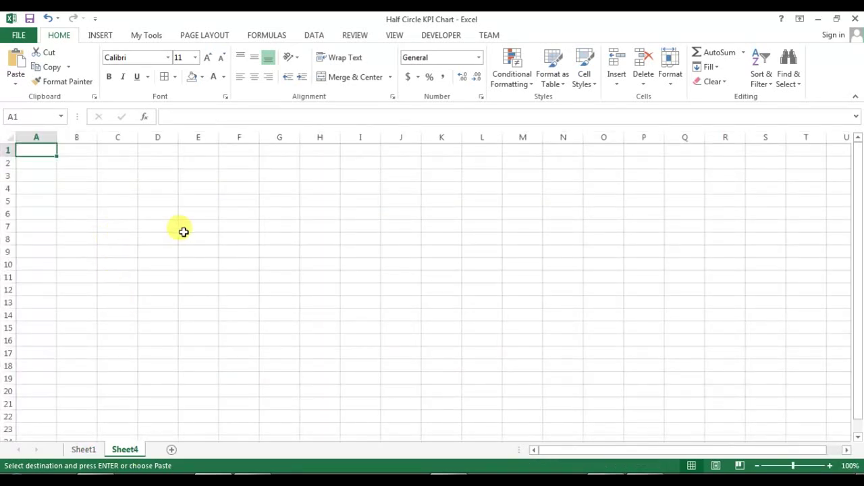
key("ctrl+v")
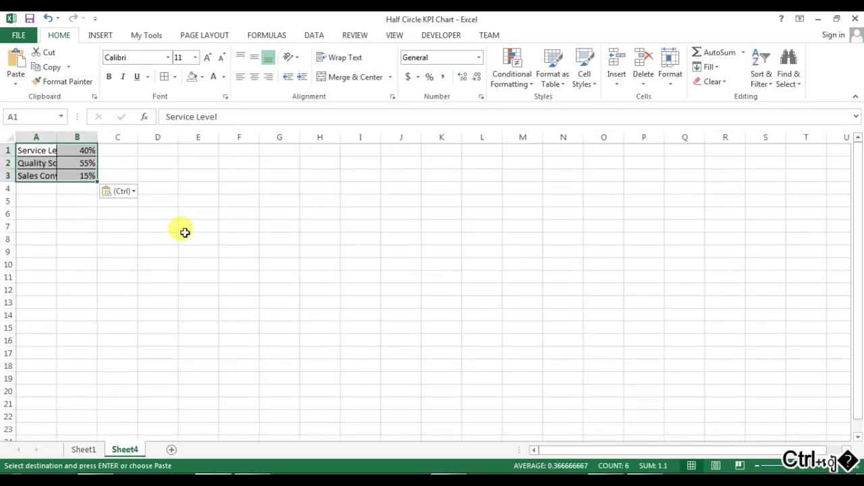
double_click(57, 137)
left_click(174, 175)
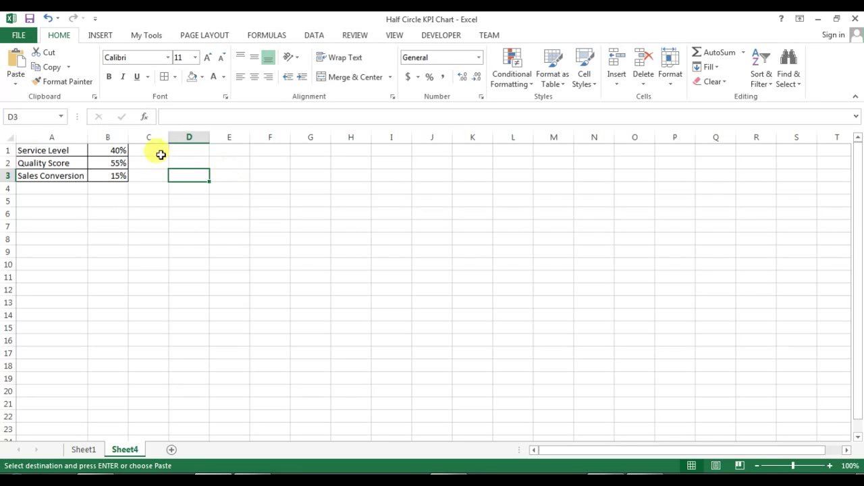
Step: Enter the formula =1-B1 in cell C1 to calculate the remainder of Service Level
left_click(152, 150)
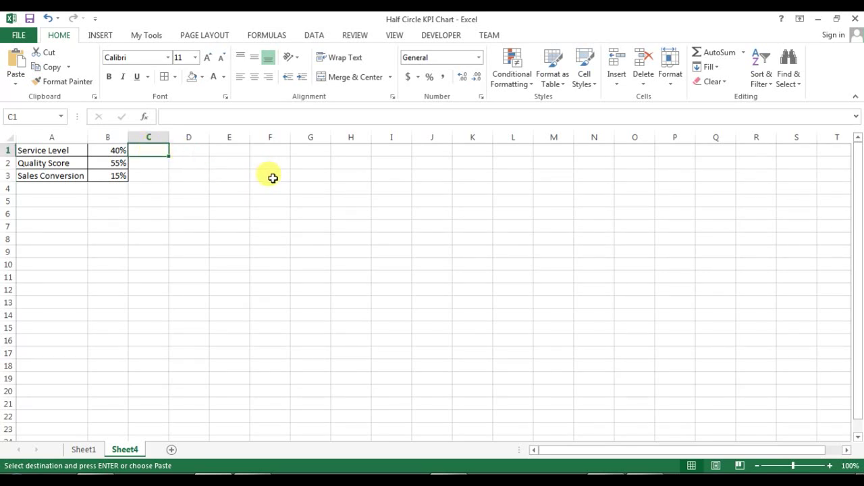
type("=")
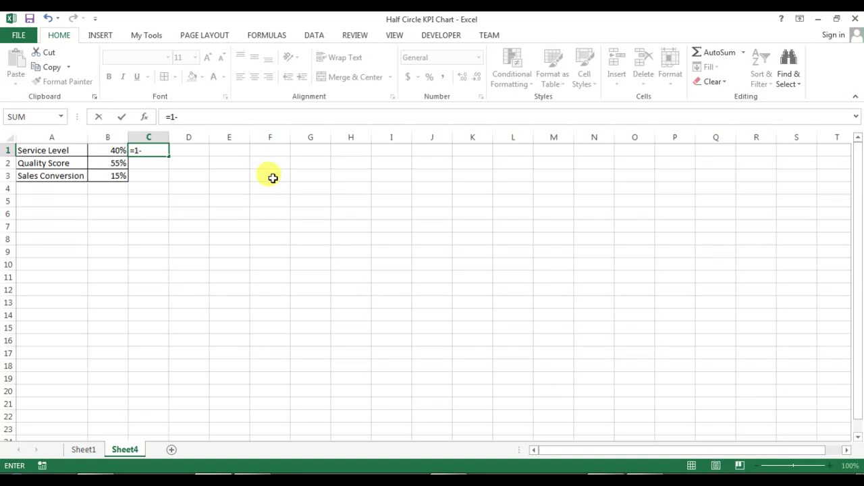
type("1-")
left_click(116, 150)
key("Return")
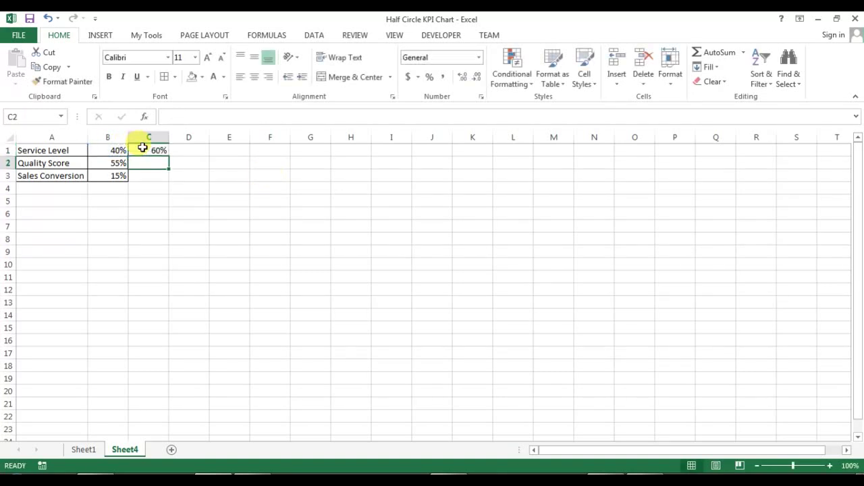
Step: Enter 100% in cell D1, beside the Service Level remainder
left_click(144, 149)
left_click(199, 150)
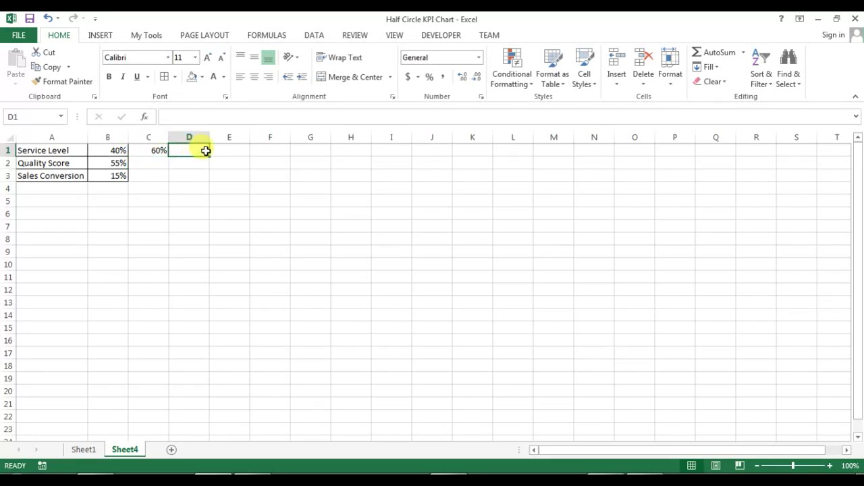
type("100")
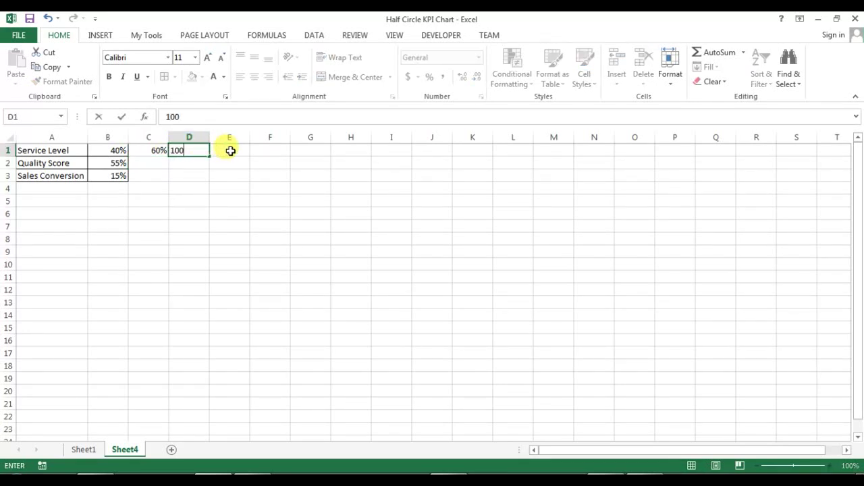
type("%")
key("Return")
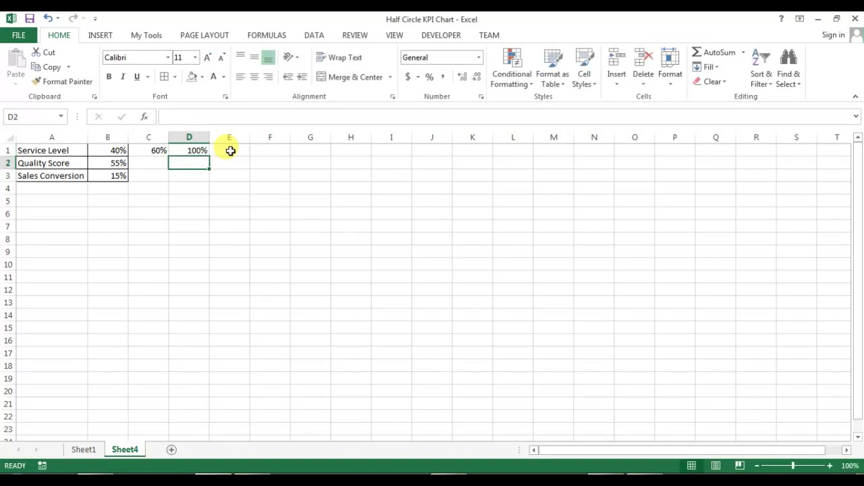
Step: Fill the remainder formula in column C down to row 3 and enter 100% throughout D1:D3
left_click(196, 150)
left_click_drag(150, 152, 193, 176)
left_click(158, 149)
left_click_drag(158, 150, 196, 172)
left_click(261, 173)
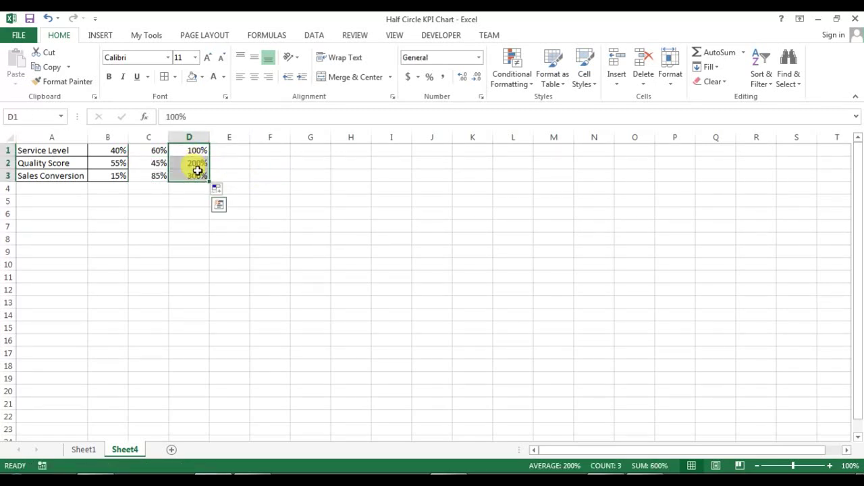
key("ctrl+Return")
left_click(257, 166)
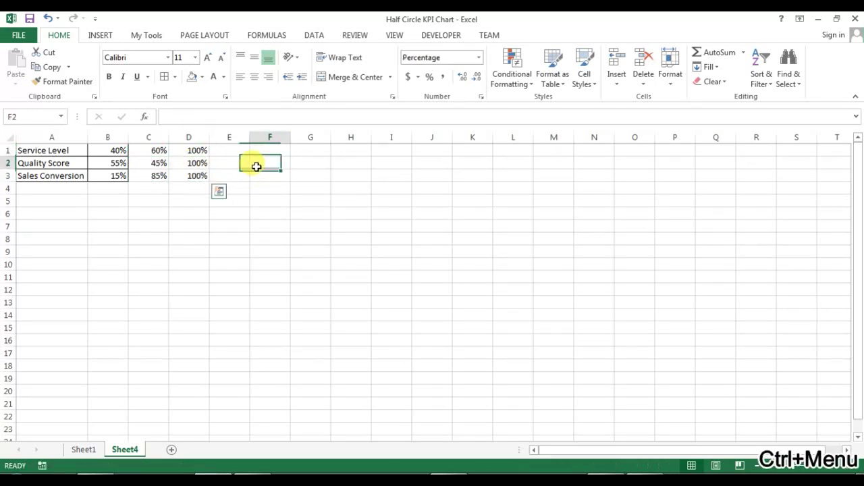
Step: Insert a doughnut chart from the Service Level data in A1:D1
left_click(197, 150)
left_click(75, 153)
left_click_drag(75, 152, 189, 152)
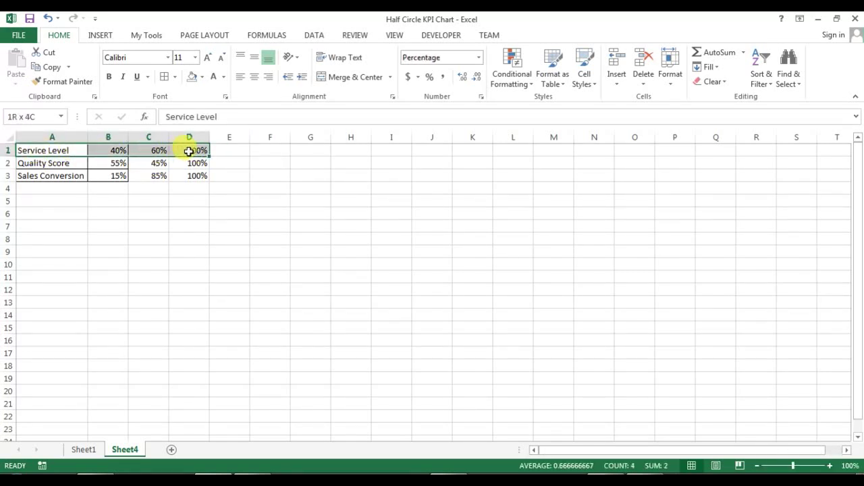
left_click(270, 163)
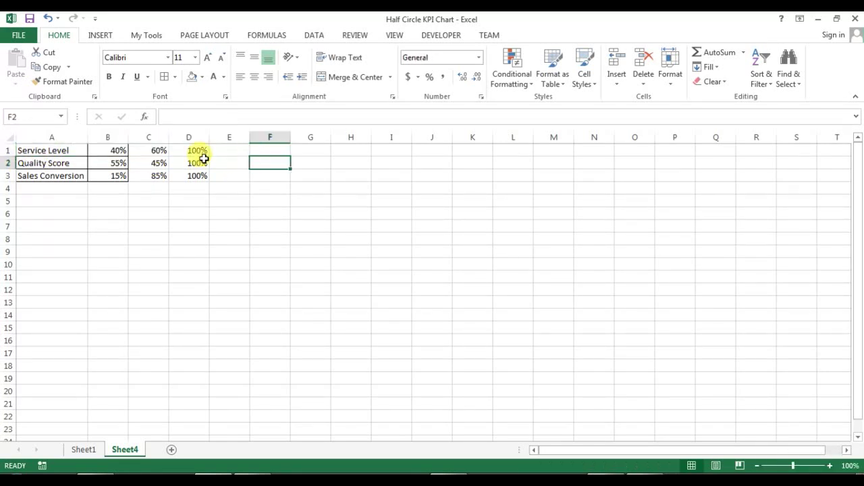
left_click_drag(53, 153, 196, 152)
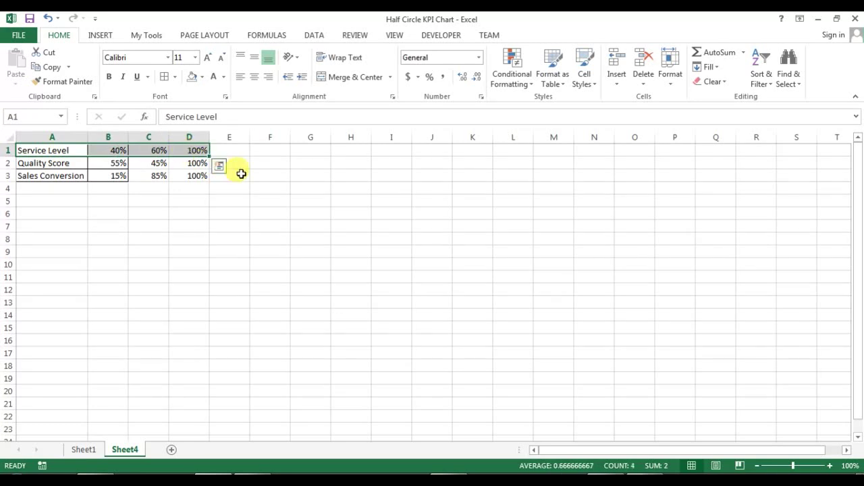
left_click_drag(62, 150, 181, 148)
left_click(109, 39)
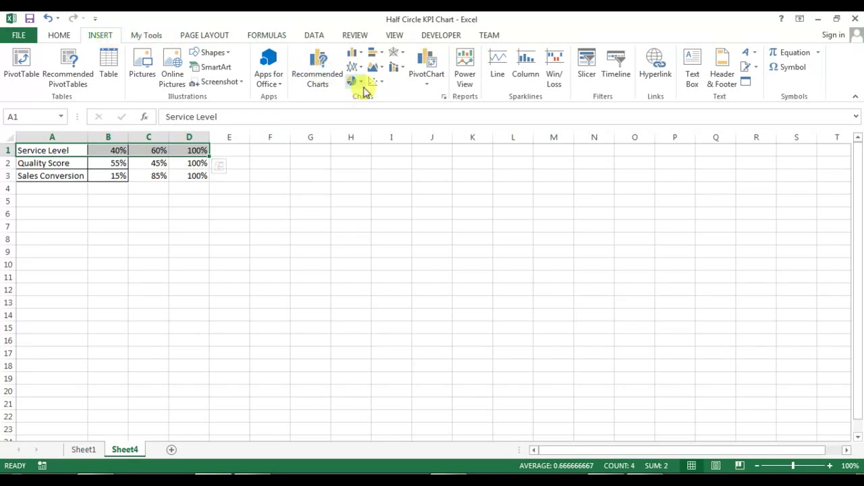
left_click(354, 81)
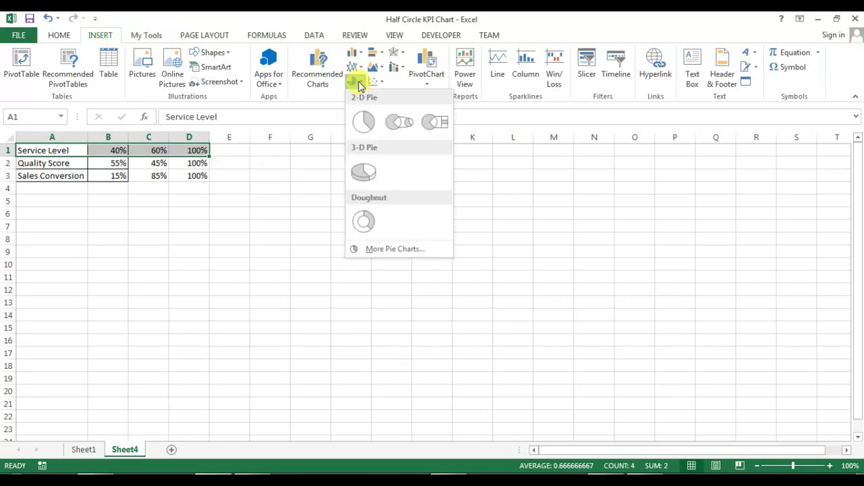
left_click(364, 225)
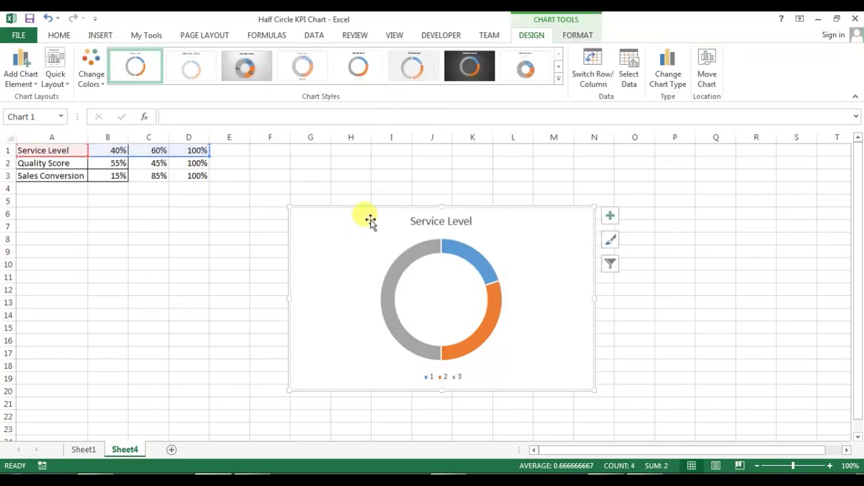
Step: Move the doughnut chart closer to the data table and remove its title and legend
left_click_drag(379, 212, 276, 196)
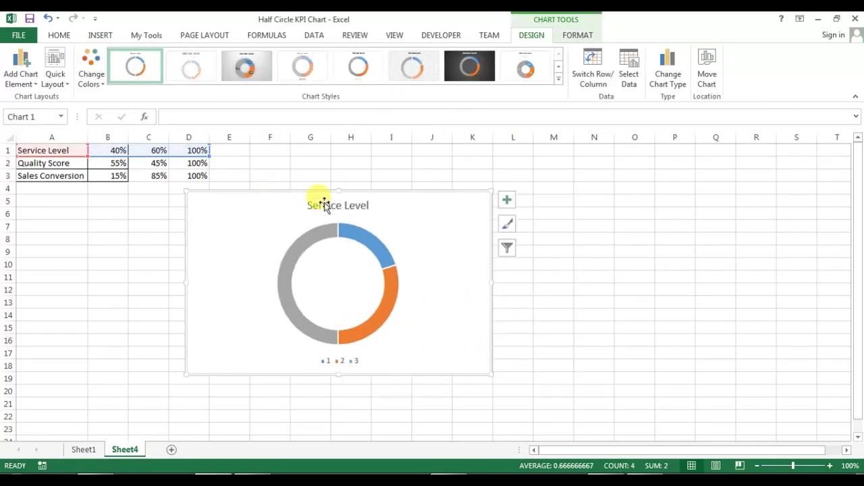
left_click(508, 202)
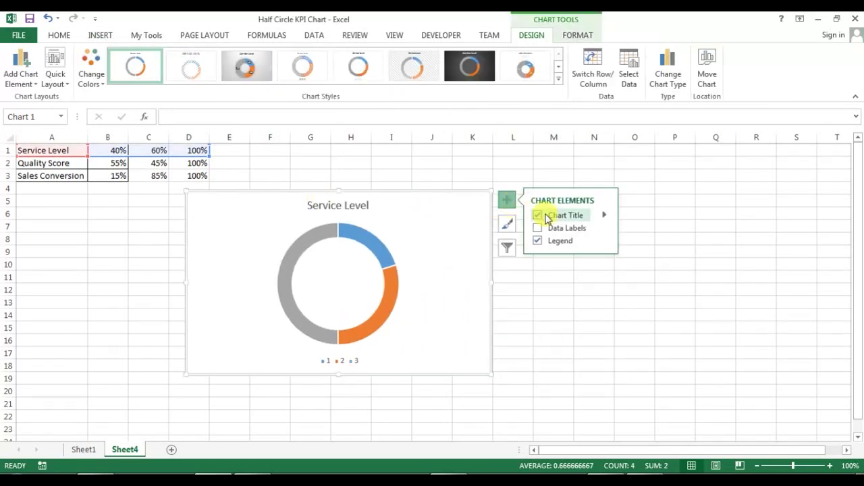
left_click(538, 216)
left_click(538, 241)
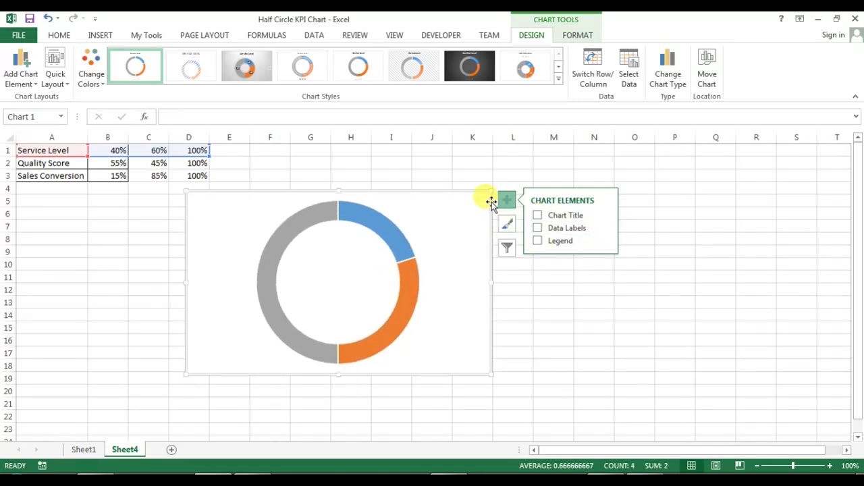
Step: Set the chart area to No Fill and No Outline
left_click(577, 35)
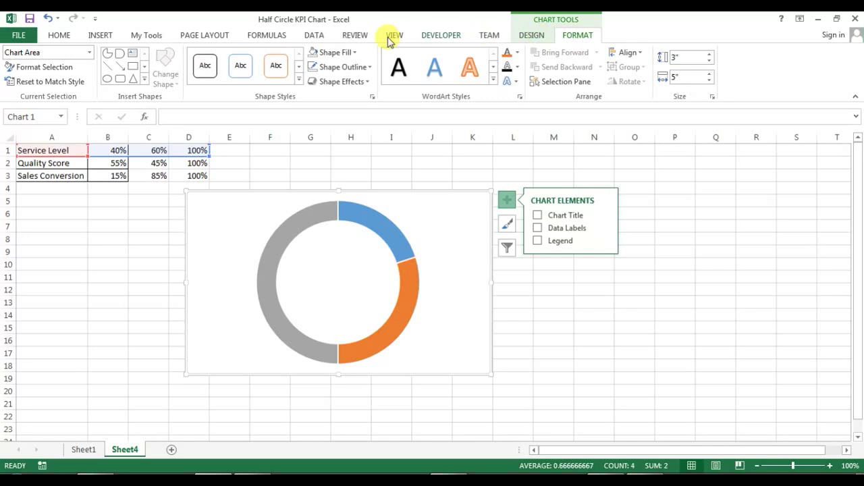
left_click(332, 52)
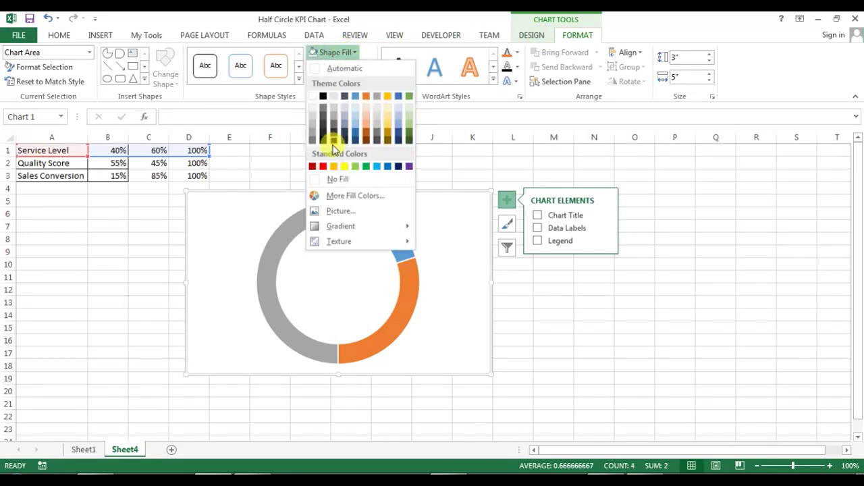
left_click(334, 178)
left_click(344, 67)
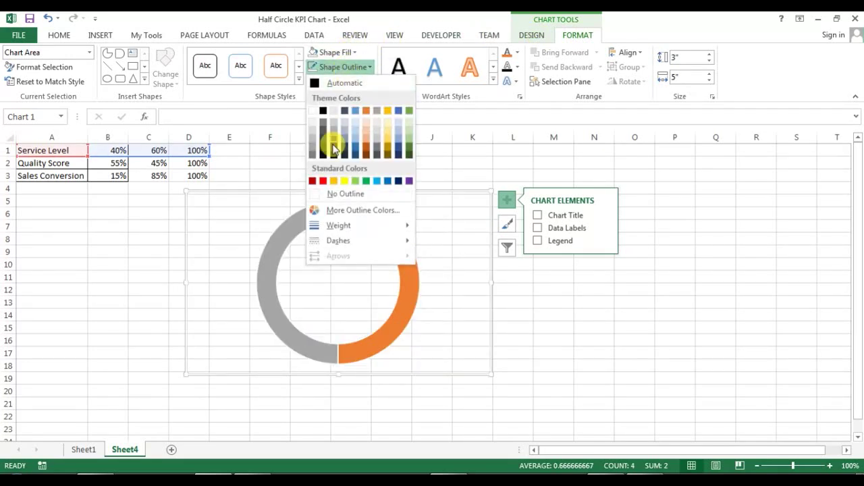
left_click(331, 194)
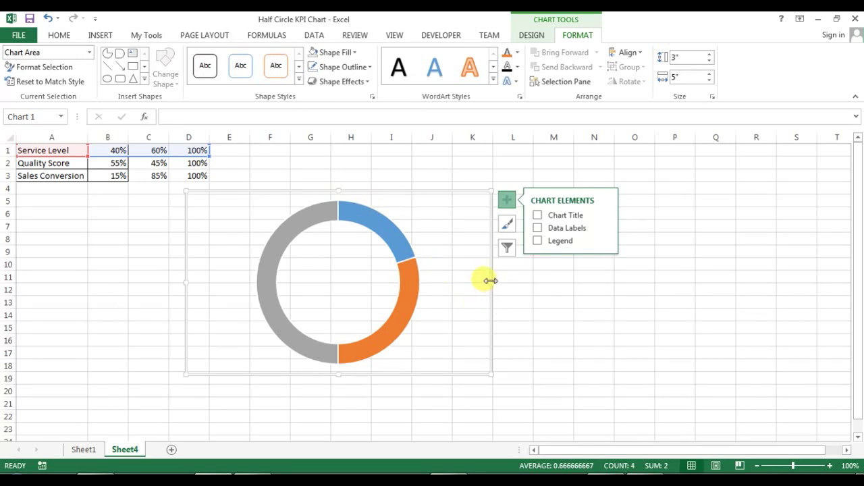
Step: Narrow the chart area to about 3.39" wide, shift the chart slightly down beneath the table, and deselect it
left_click_drag(489, 280, 391, 282)
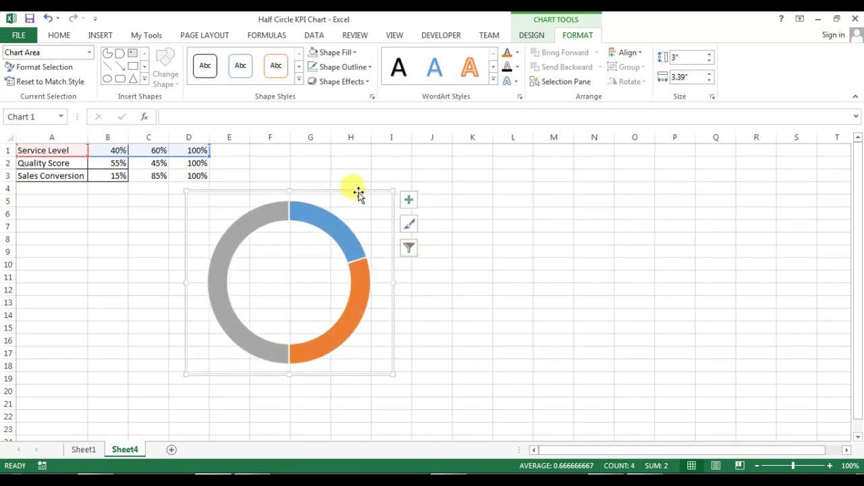
left_click_drag(358, 193, 336, 206)
left_click(554, 210)
left_click(562, 280)
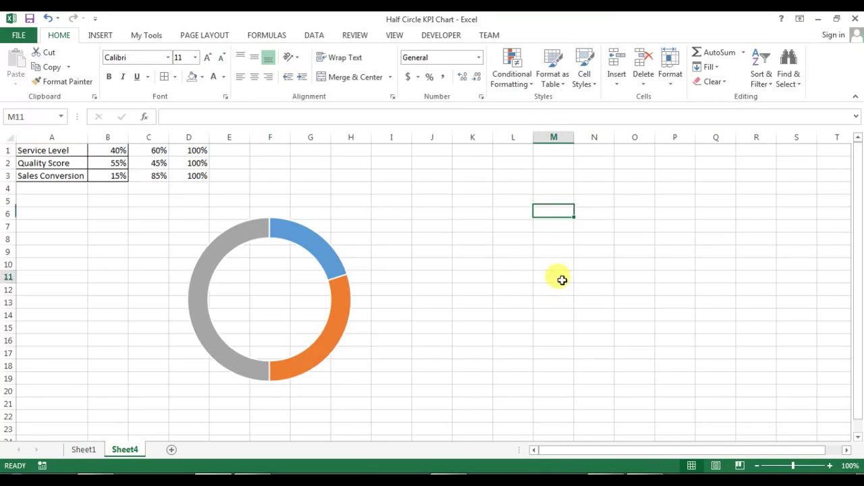
Step: Hide the worksheet gridlines
left_click(395, 35)
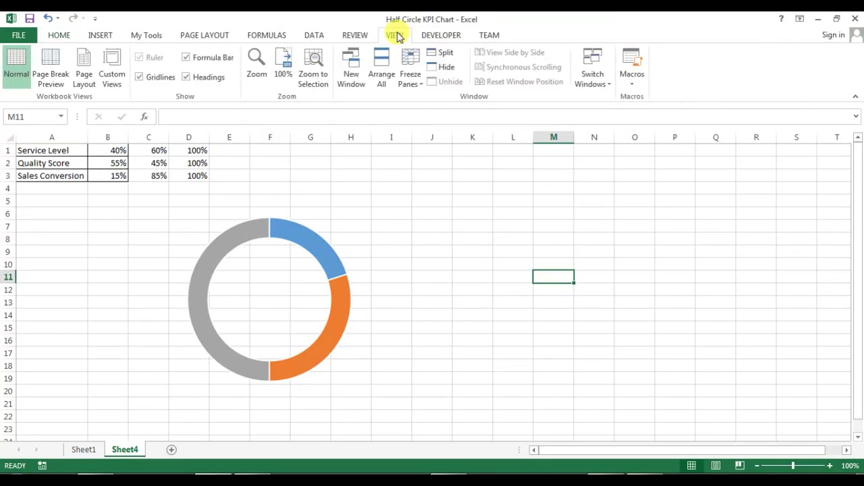
left_click(538, 201)
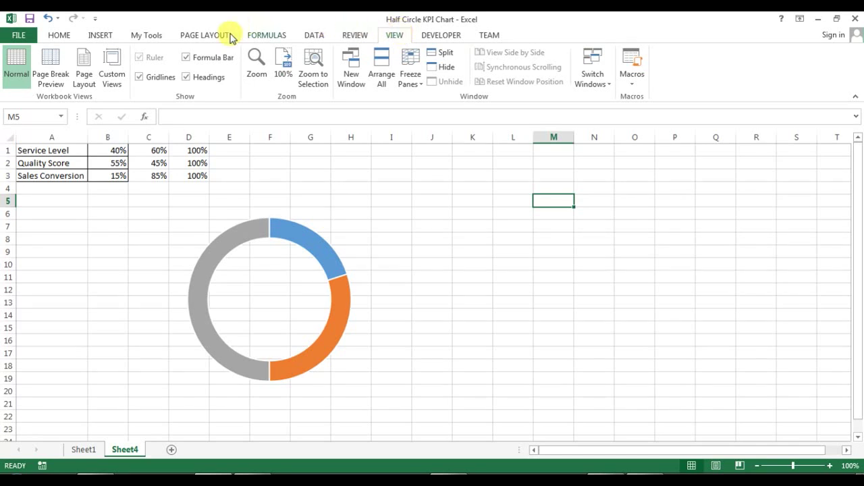
left_click(138, 77)
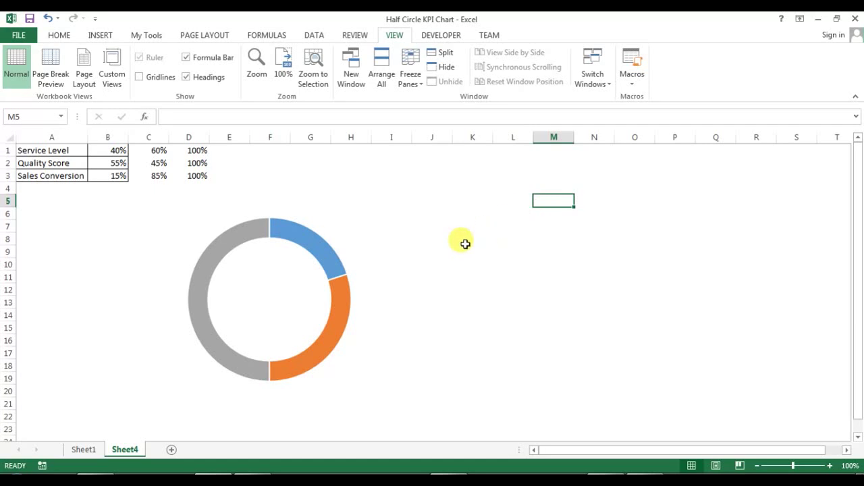
left_click(465, 241)
Step: Remove the outline from the whole Service Level doughnut series
left_click(290, 239)
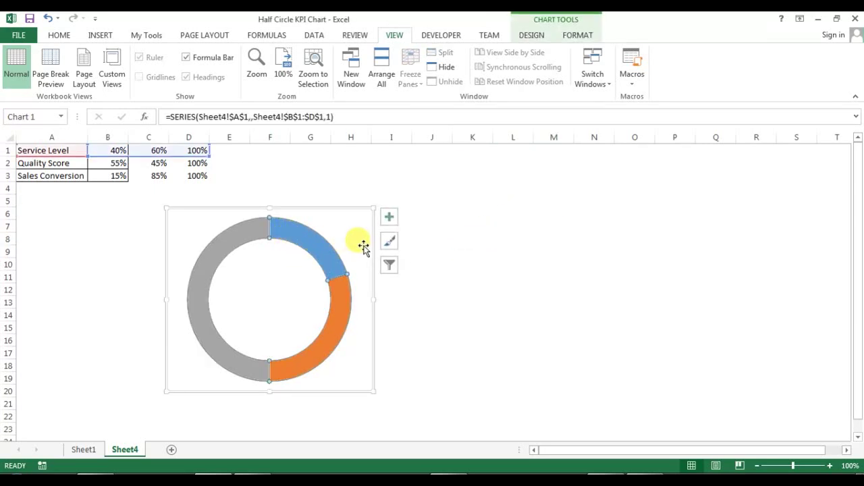
mouse_move(299, 233)
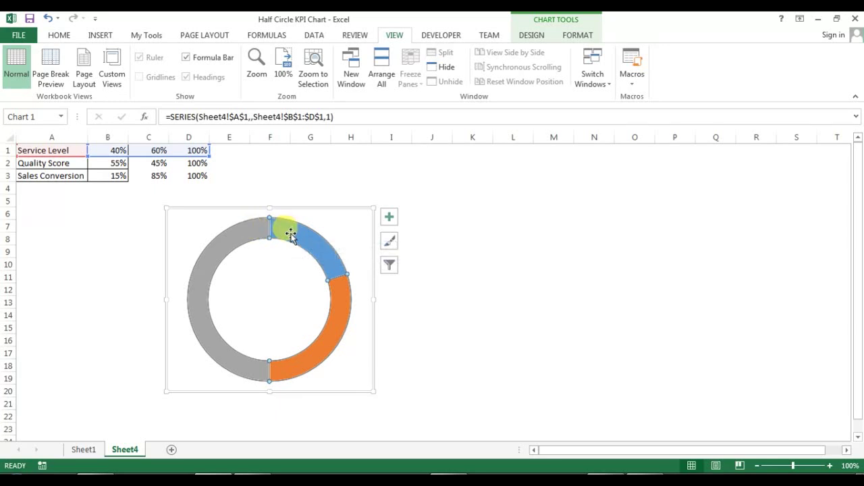
left_click(582, 34)
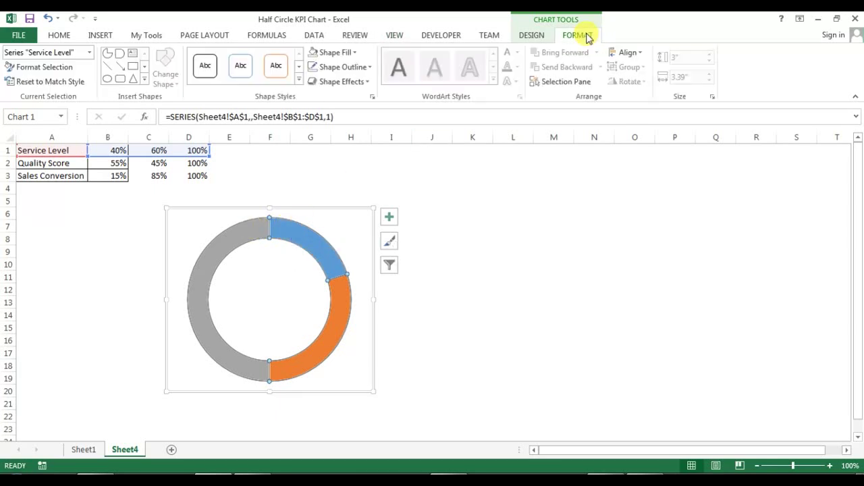
left_click(358, 68)
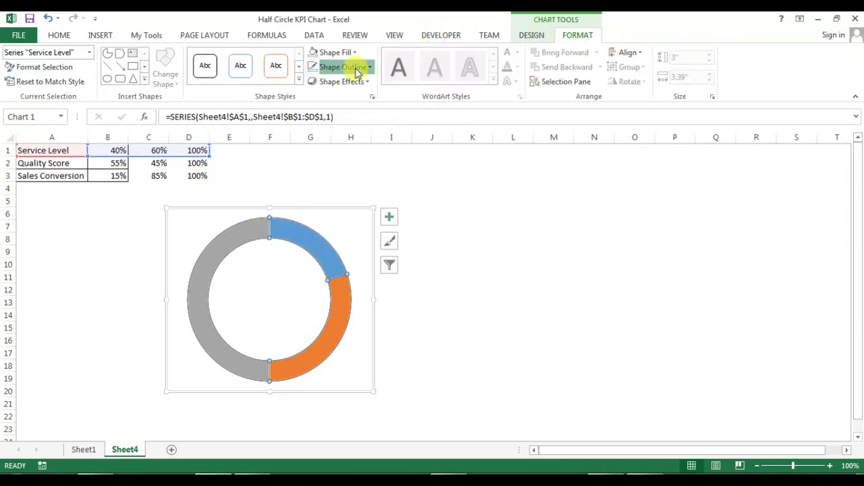
left_click(344, 193)
left_click(526, 264)
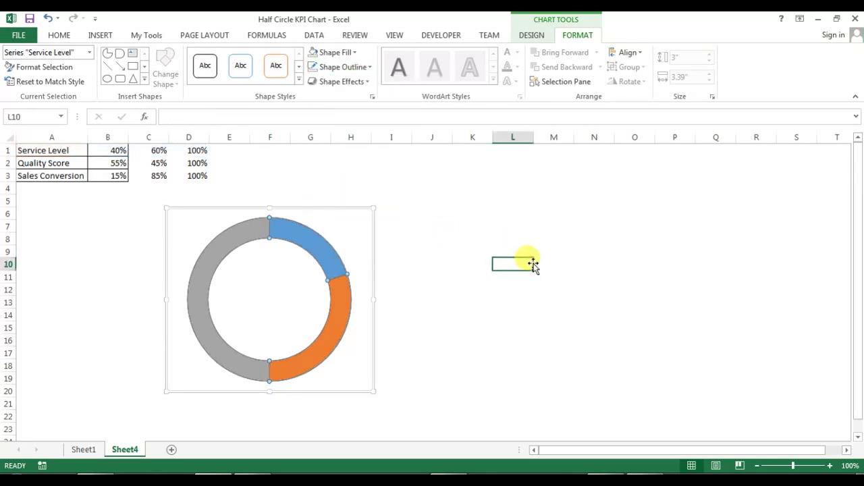
Step: Set the Service Level doughnut's angle of first slice to 270° and deselect the chart
left_click(284, 233)
right_click(285, 232)
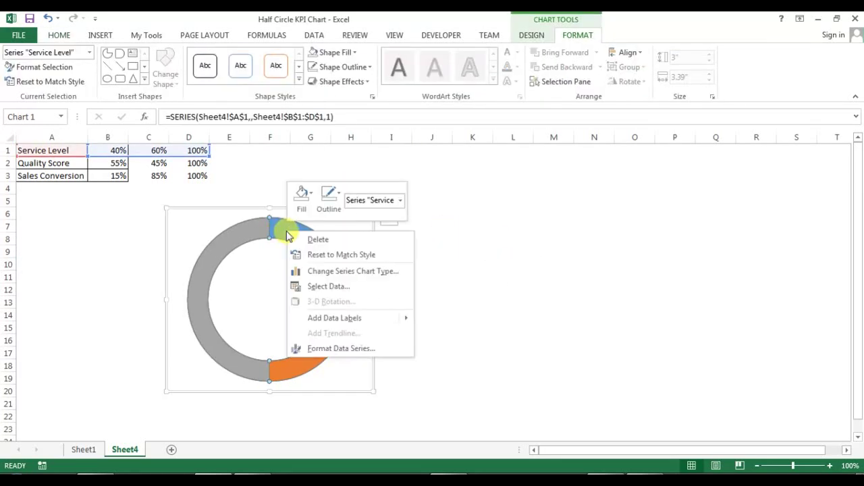
left_click(371, 349)
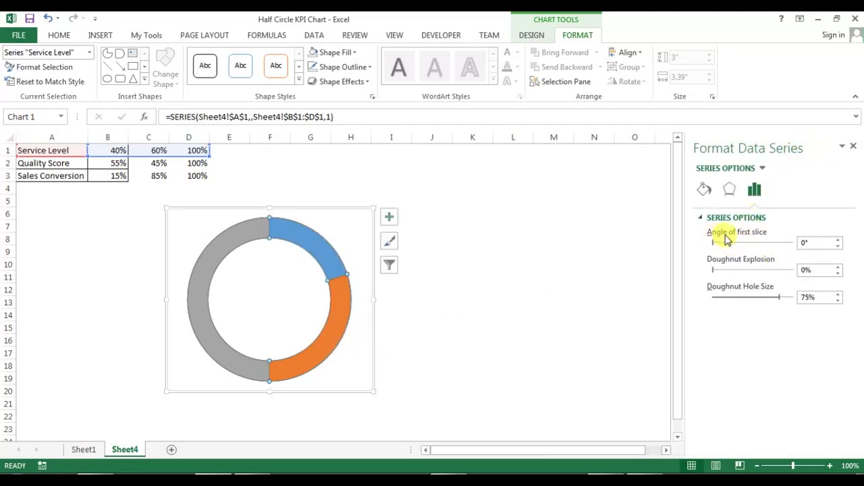
left_click_drag(815, 244, 802, 241)
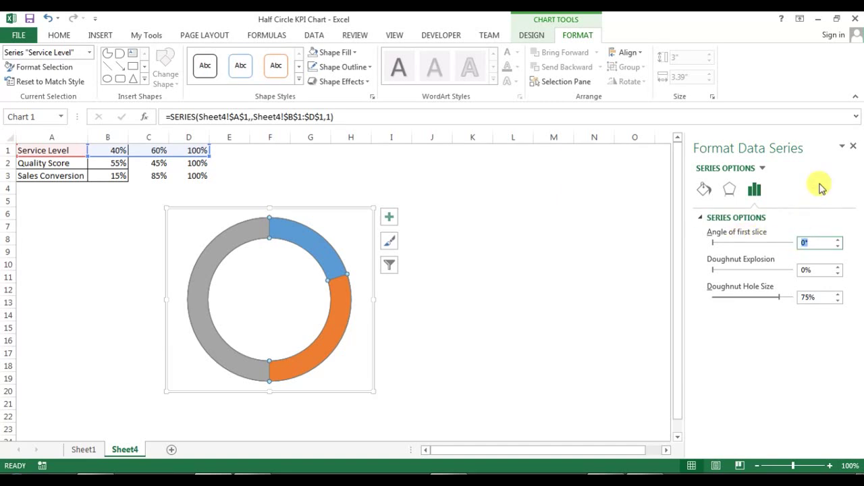
type("27")
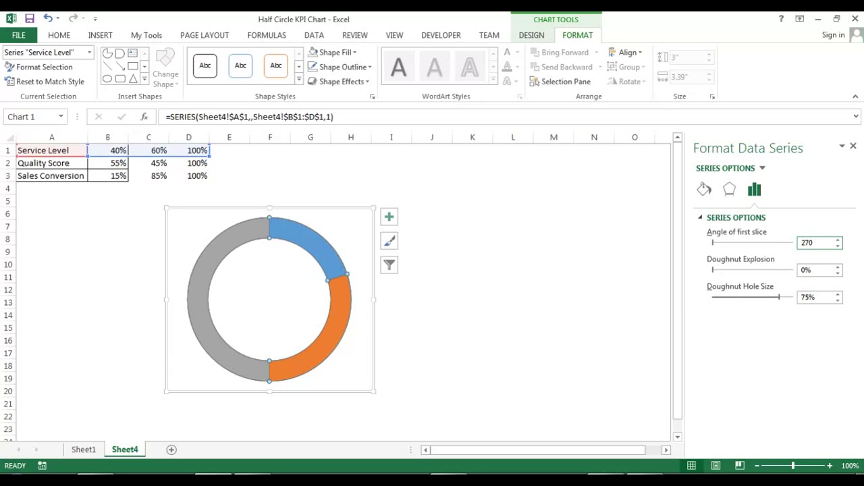
type("0")
left_click(523, 289)
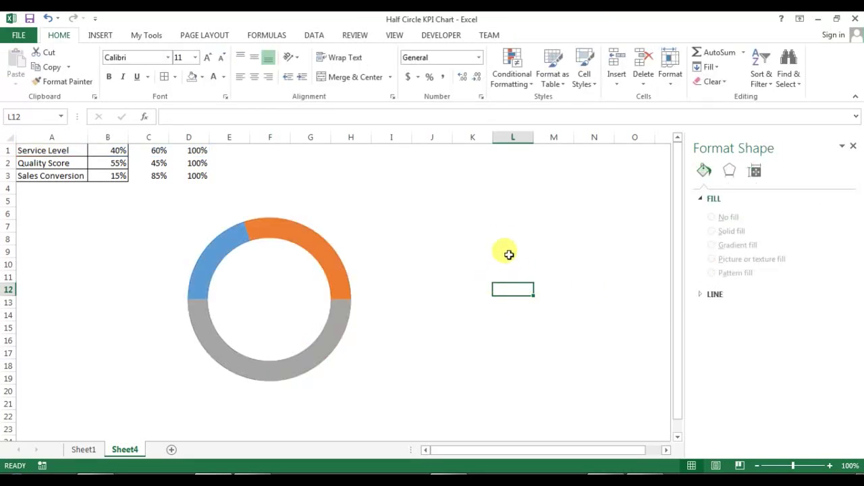
left_click(507, 240)
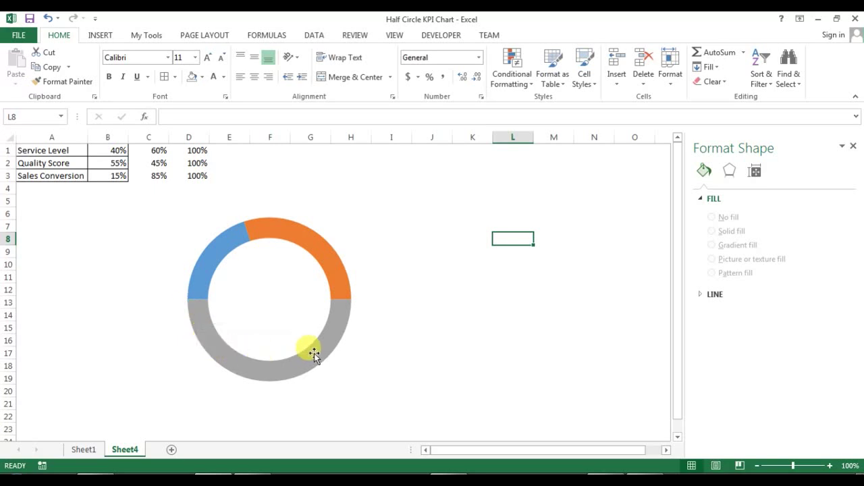
Step: Set the gray 100% slice in the doughnut's lower half to No fill
mouse_move(345, 316)
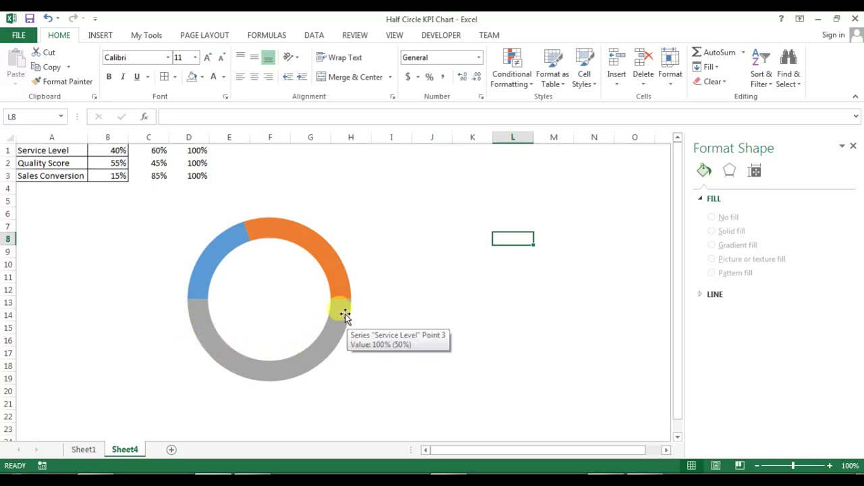
left_click(322, 346)
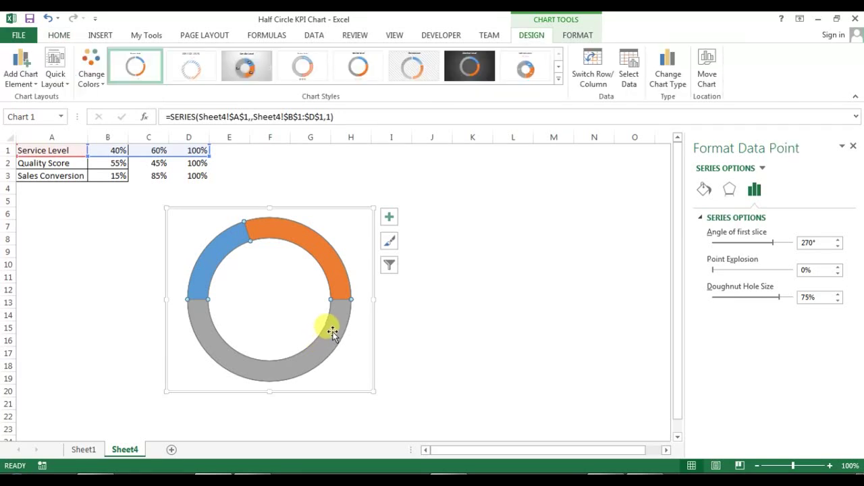
left_click(704, 188)
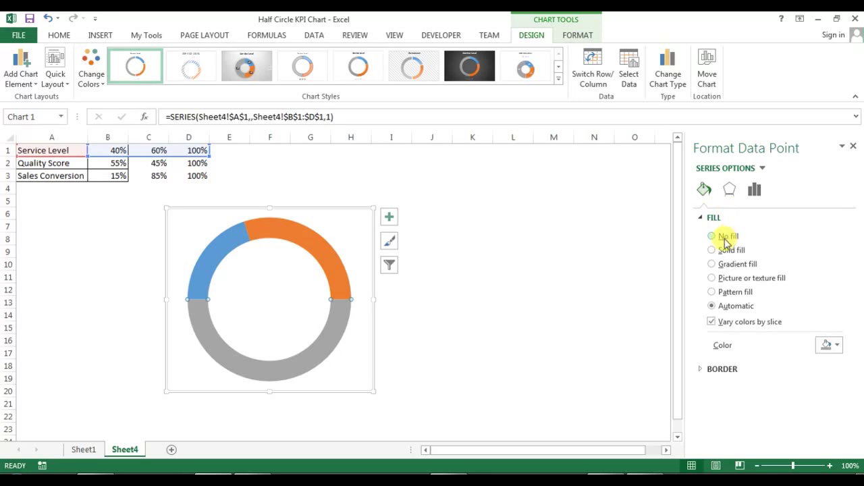
left_click(725, 240)
left_click(500, 251)
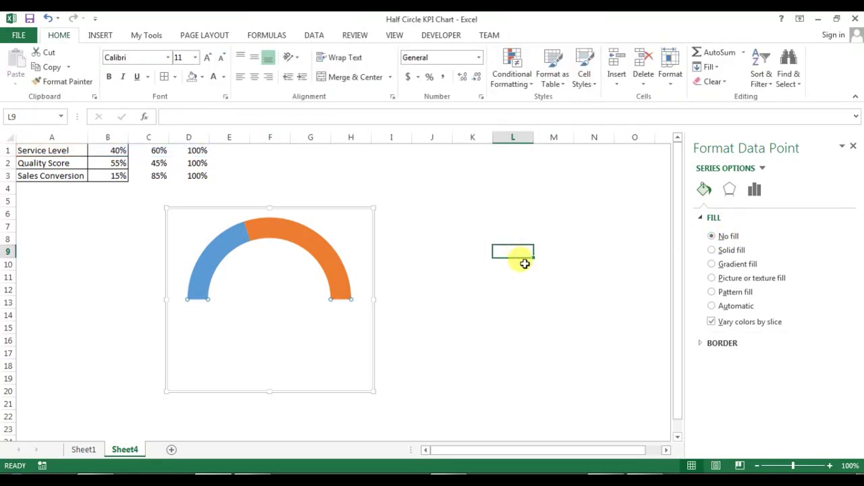
Step: Apply the blue preset shape style from the gallery's last row to the 40% slice only
left_click(223, 248)
left_click(223, 247)
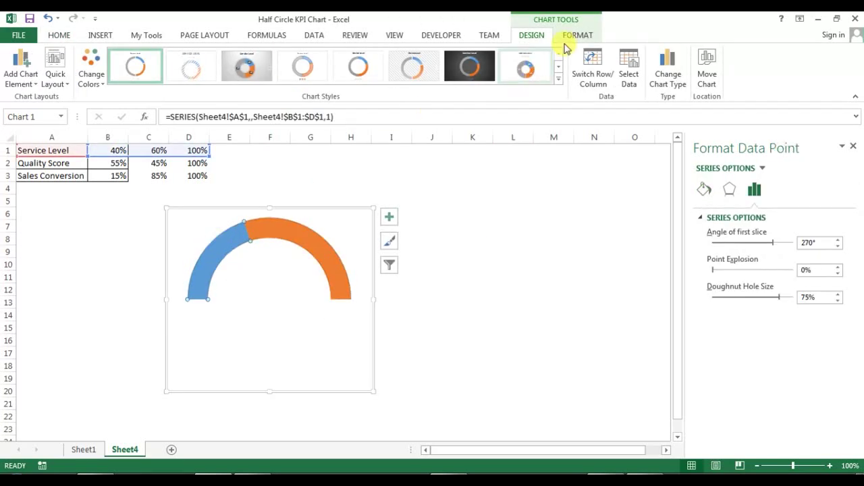
left_click(584, 35)
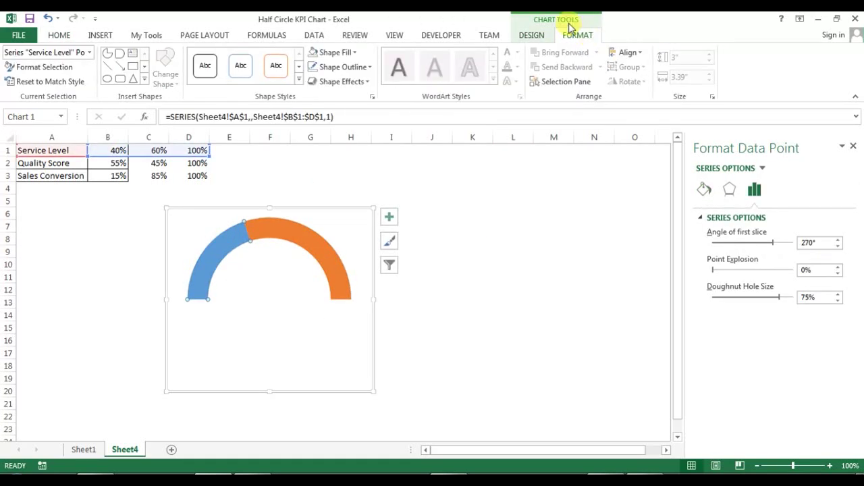
left_click(298, 79)
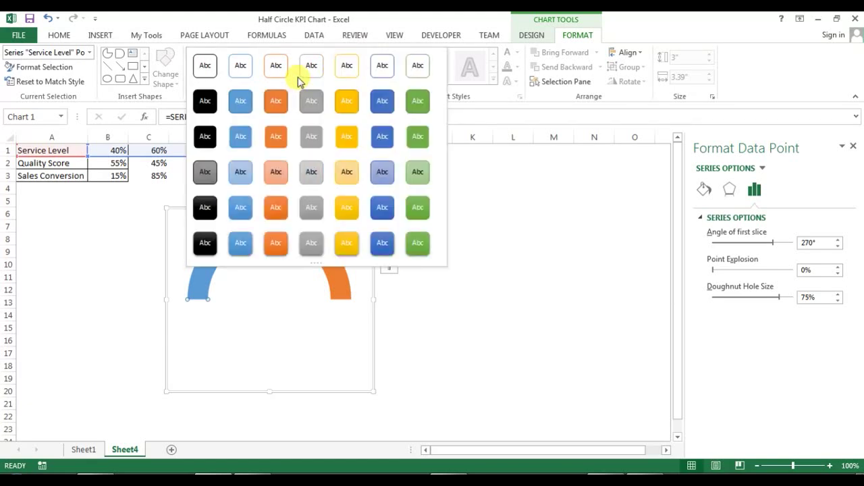
left_click(246, 248)
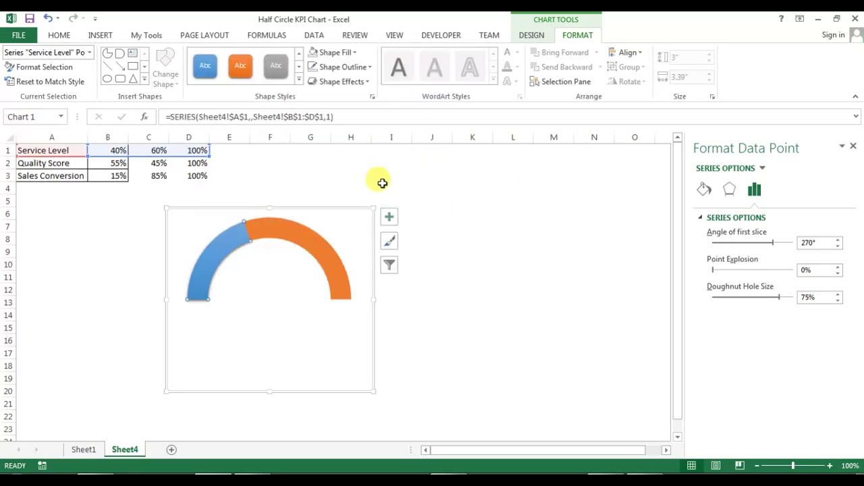
Step: Give the orange 60% slice a solid blue fill with 85% transparency and deselect the chart
left_click(300, 235)
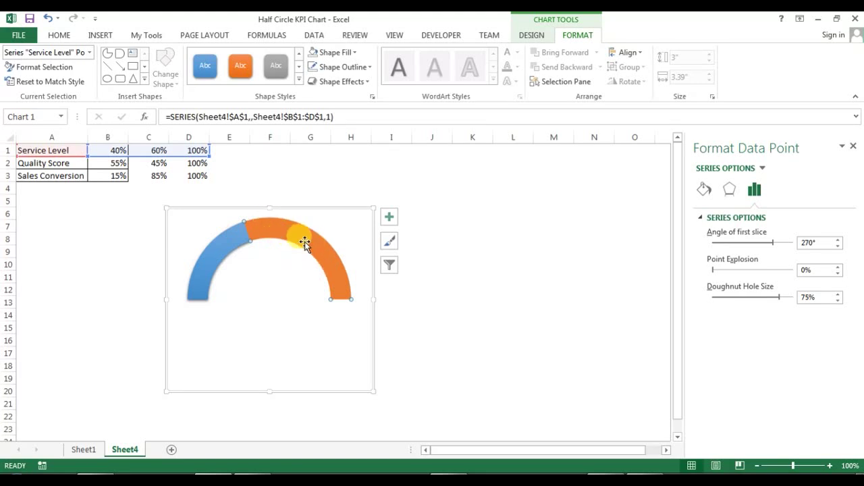
left_click(704, 189)
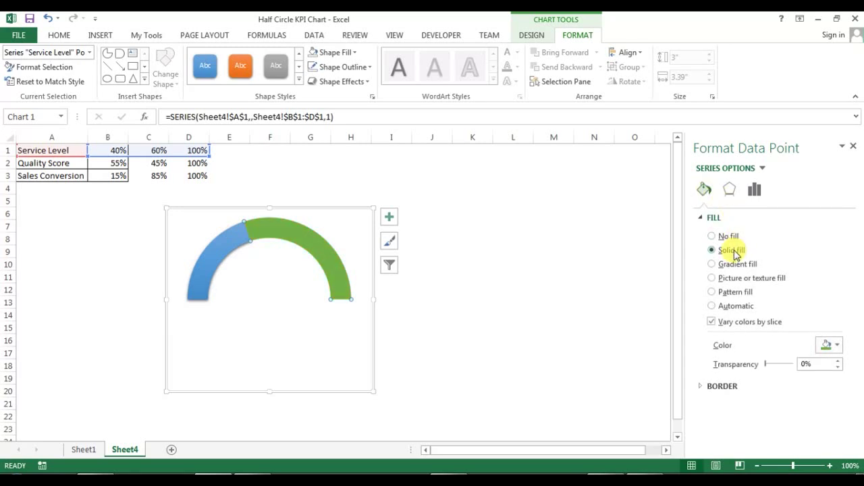
left_click(826, 345)
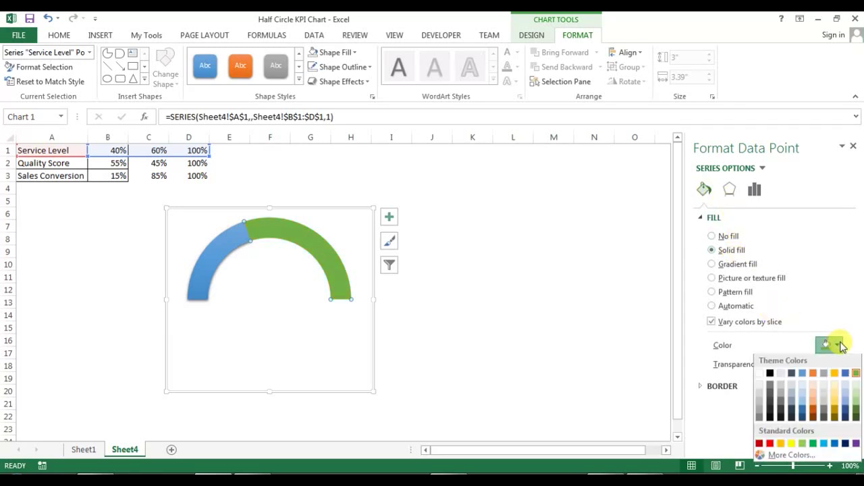
left_click(802, 375)
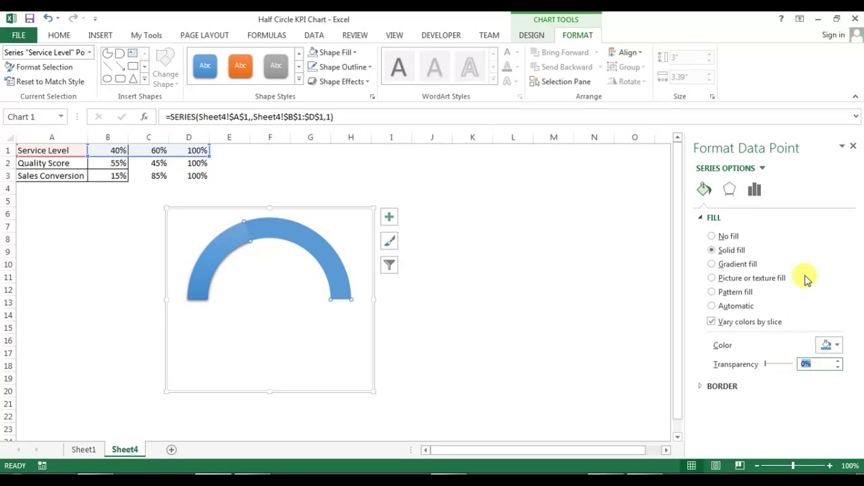
type("85")
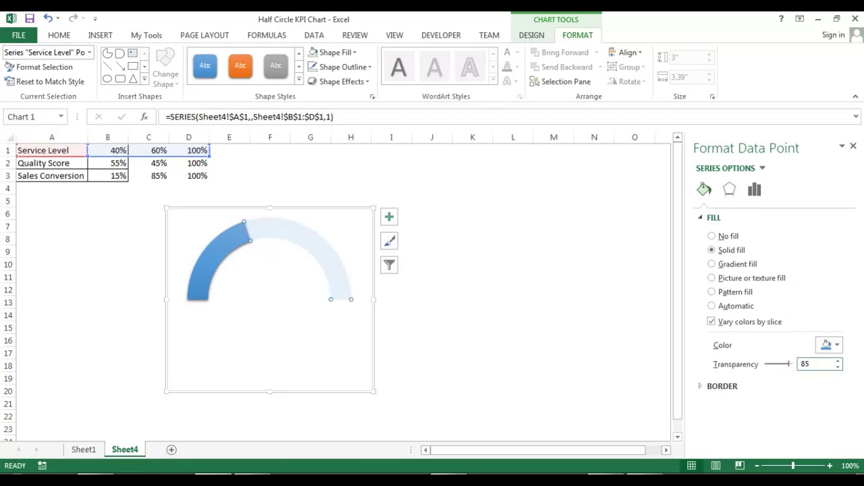
left_click(623, 331)
left_click(545, 251)
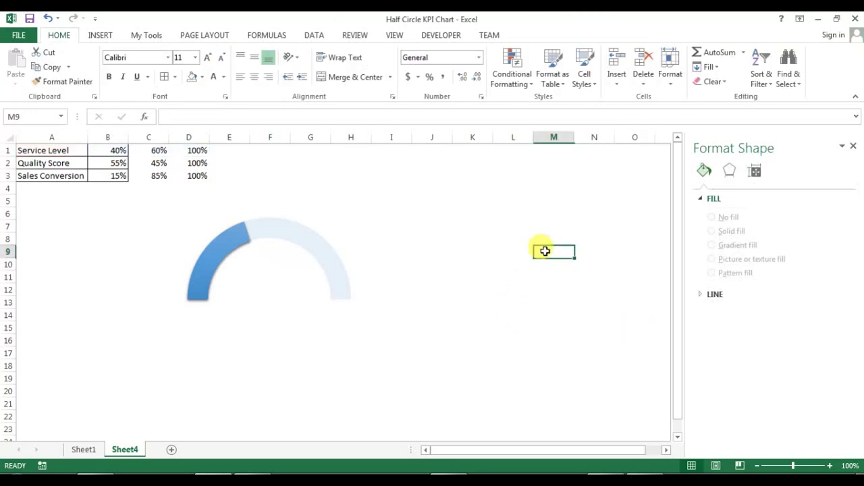
Step: Draw a text box inside the chart, centred under the half-circle arc
left_click(353, 244)
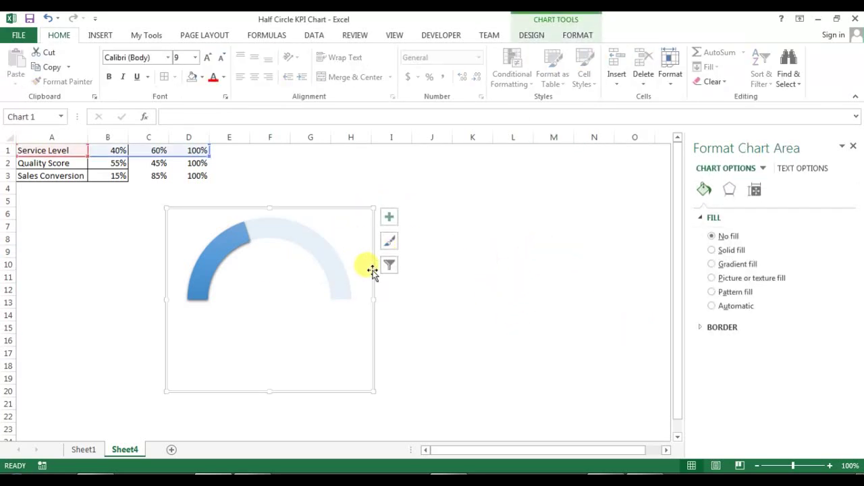
left_click(101, 35)
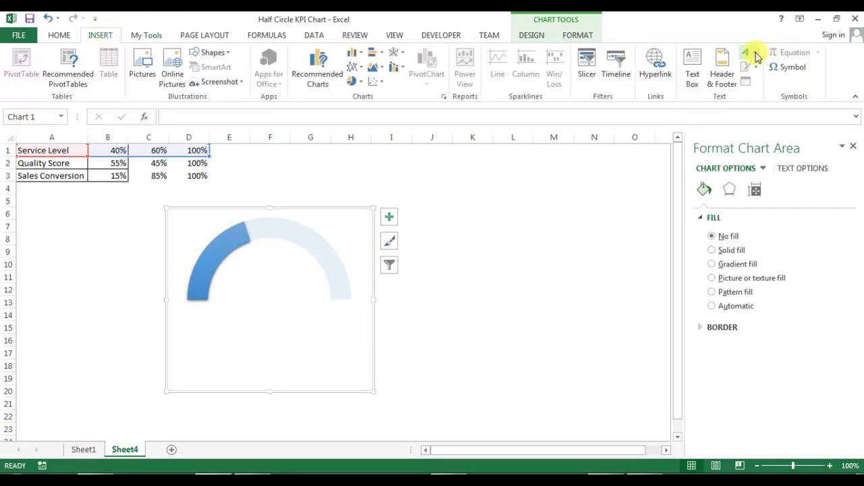
left_click(693, 64)
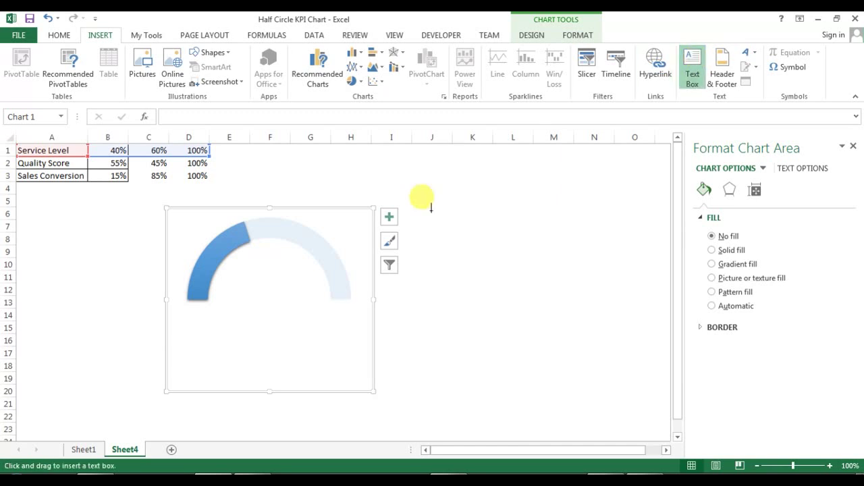
left_click_drag(241, 278, 319, 316)
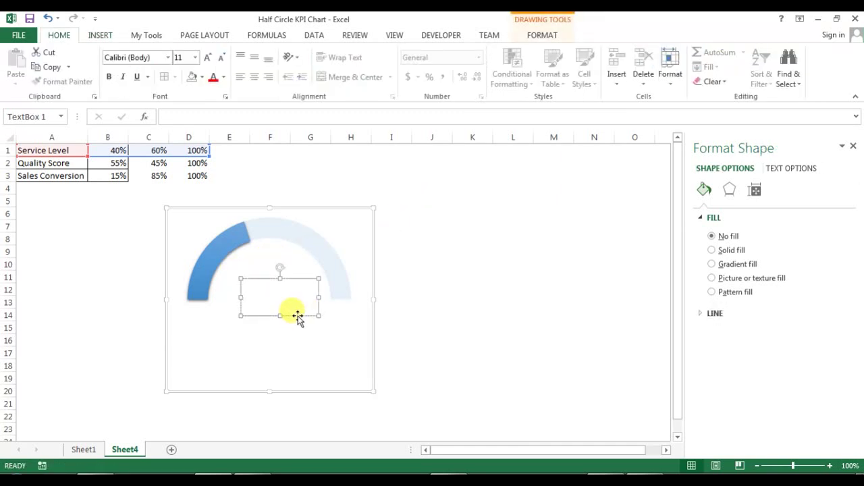
Step: Link the text box inside the chart to the Service Level percentage with the formula =Sheet4!$B$1
left_click(197, 118)
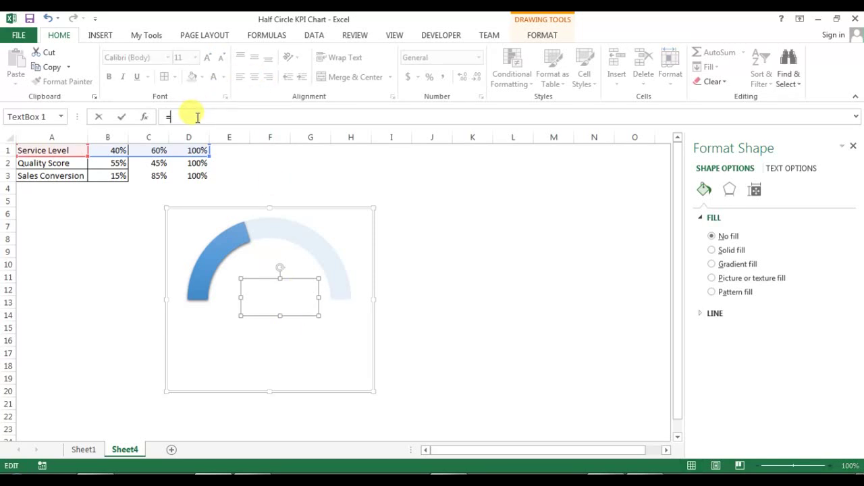
type("=")
left_click(106, 151)
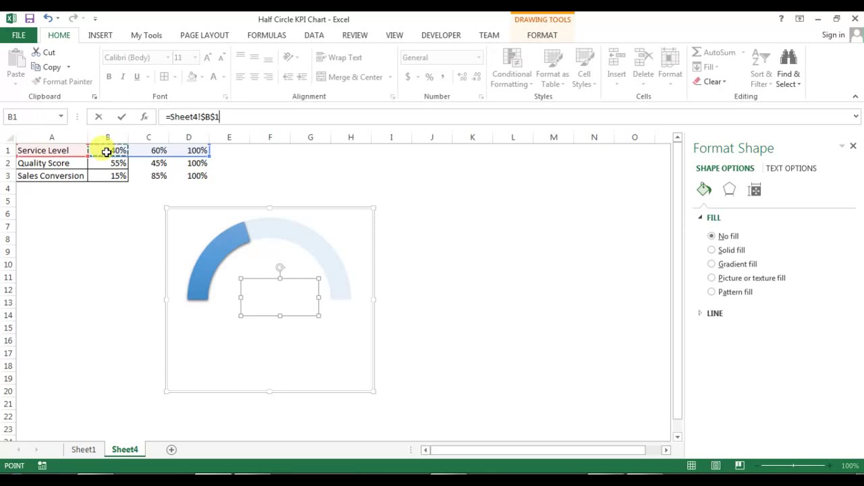
left_click(118, 153)
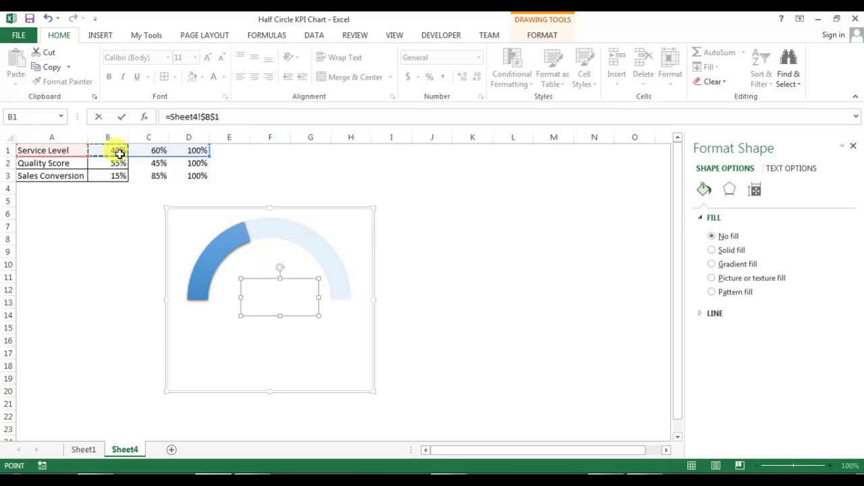
key("Return")
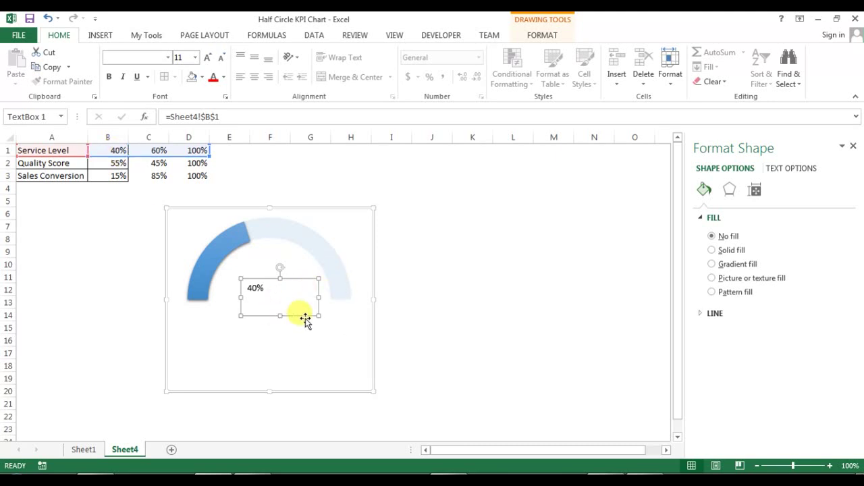
Step: Set the 40% text box to No Fill and No Outline
left_click(542, 35)
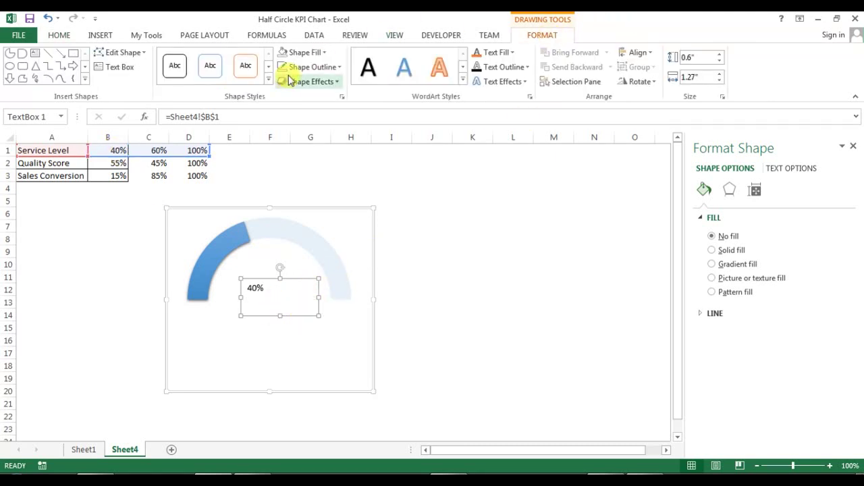
left_click(322, 53)
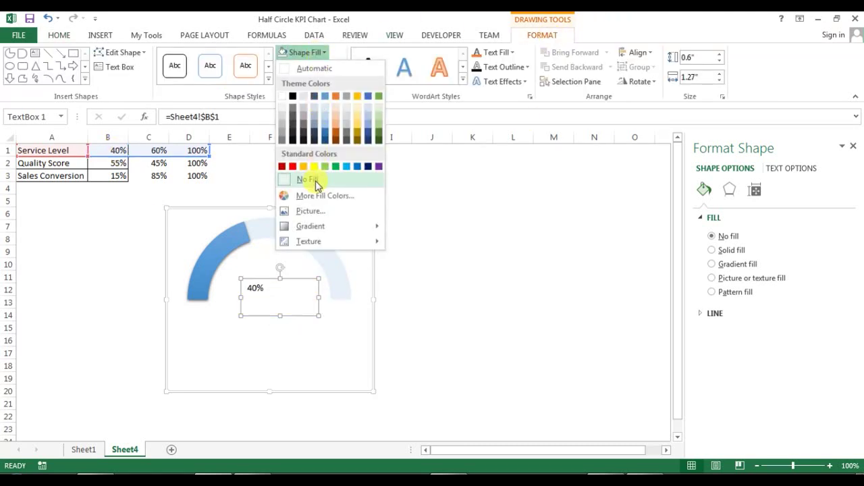
left_click(310, 180)
left_click(320, 66)
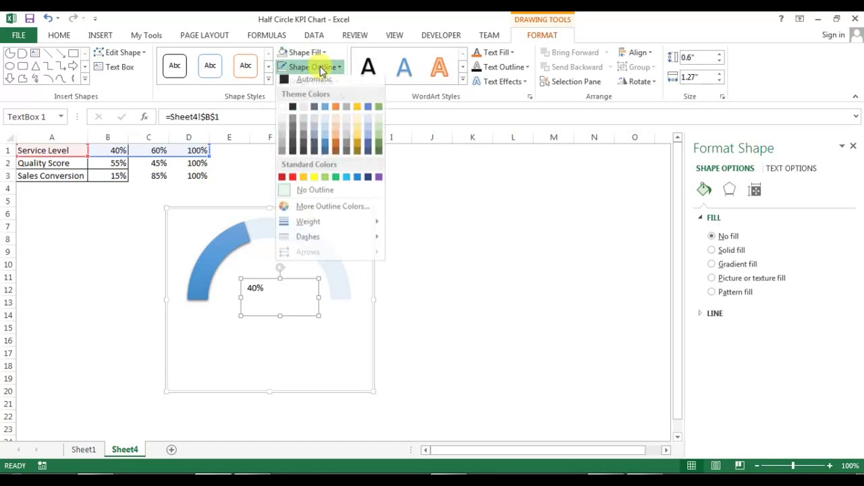
left_click(310, 193)
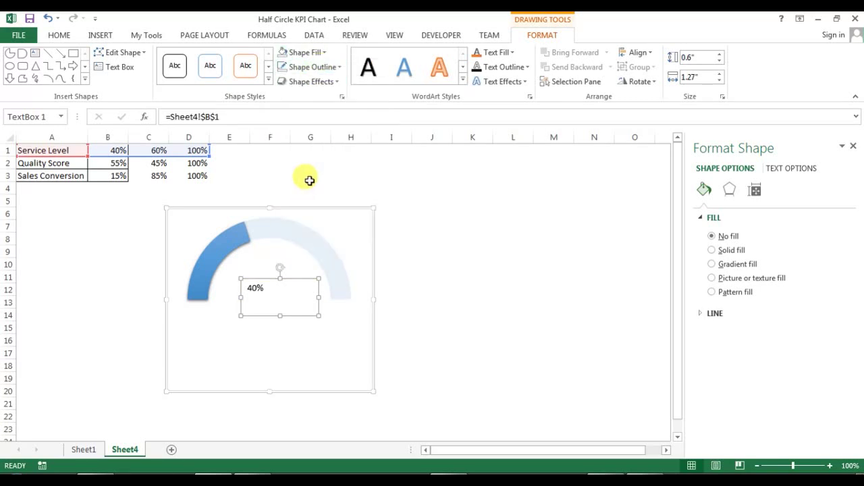
Step: Centre the 40% text horizontally and vertically in its box and move the box up inside the arc
left_click(67, 37)
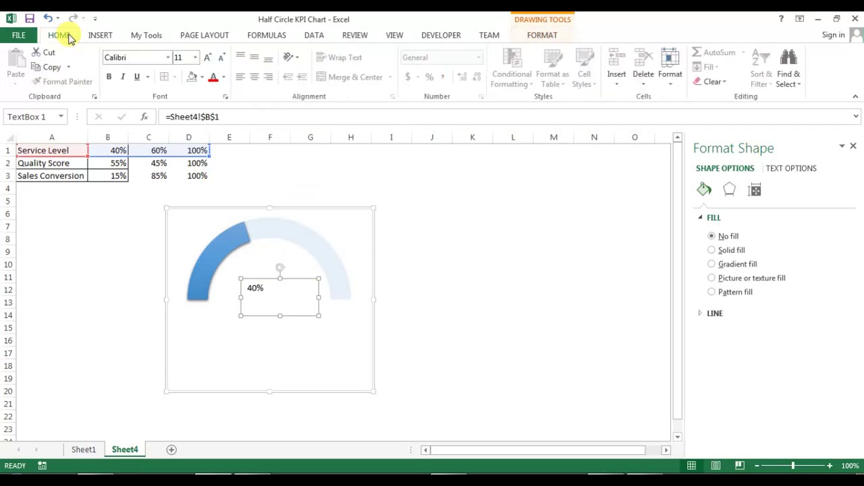
left_click(255, 59)
left_click_drag(281, 315, 278, 287)
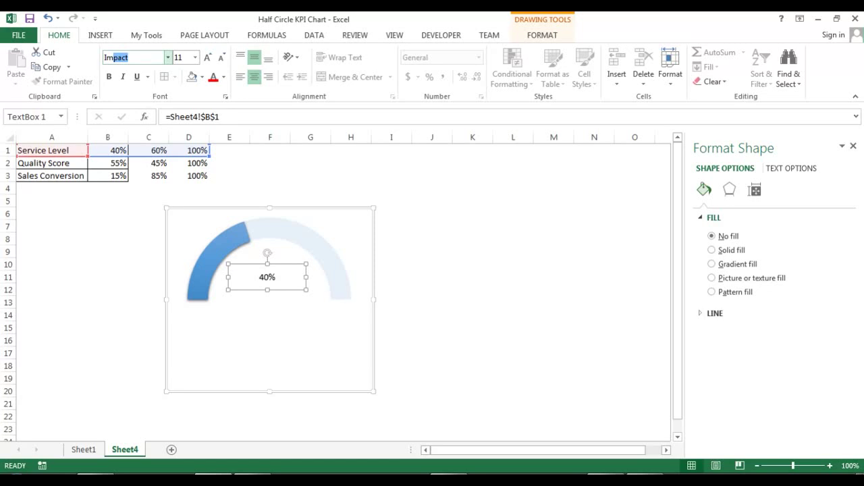
Step: Set the 40% label's font to Impact at size 35
type("Im")
key("Return")
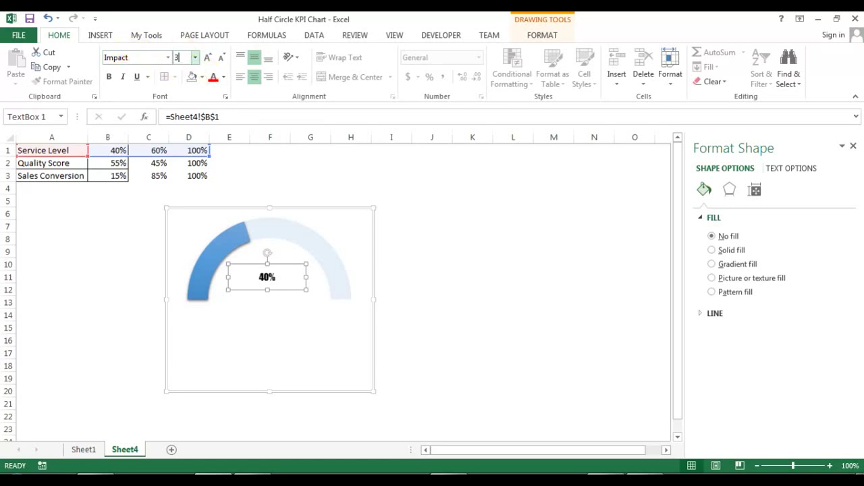
left_click(189, 53)
type("35")
key("Return")
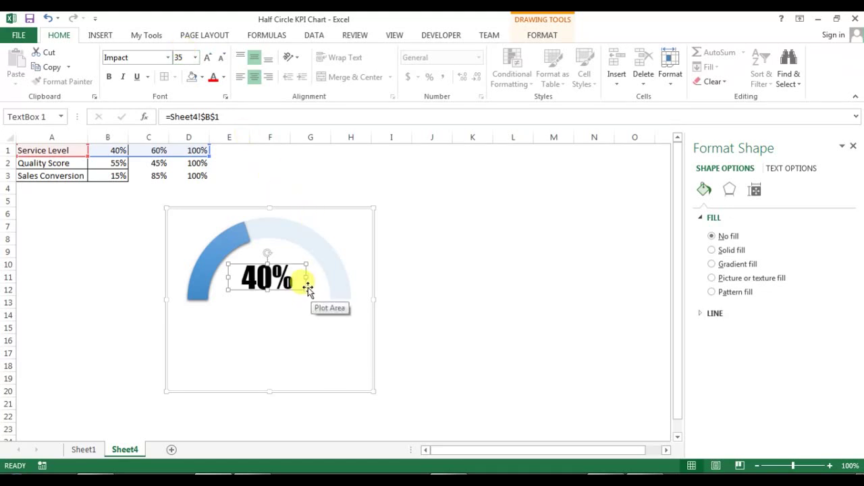
Step: Enlarge the 40% label's box to about 0.56 by 1.47 inches inside the arc and fill its text with theme blue (Accent 1)
mouse_move(302, 289)
left_mouse_down()
mouse_move(318, 297)
mouse_move(293, 289)
left_mouse_up()
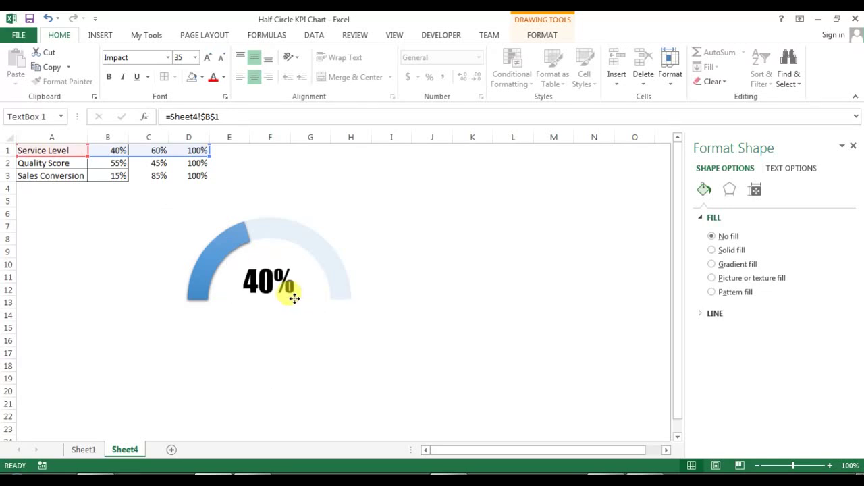
left_click(298, 302)
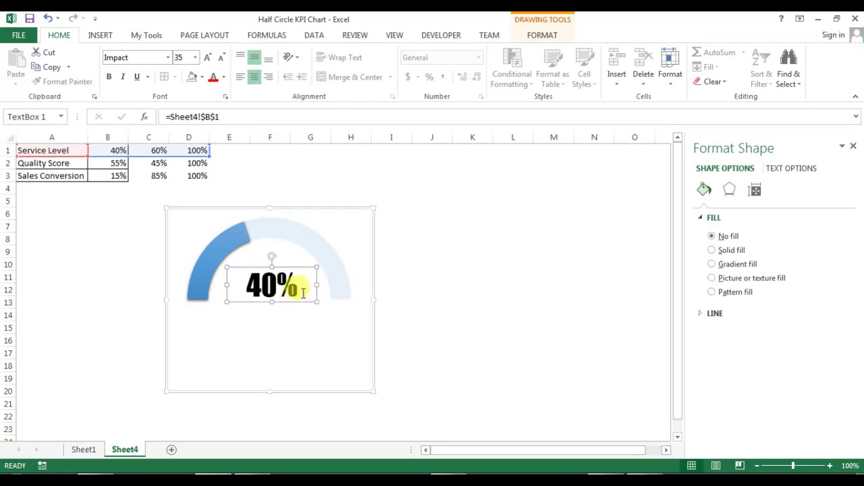
left_click(544, 36)
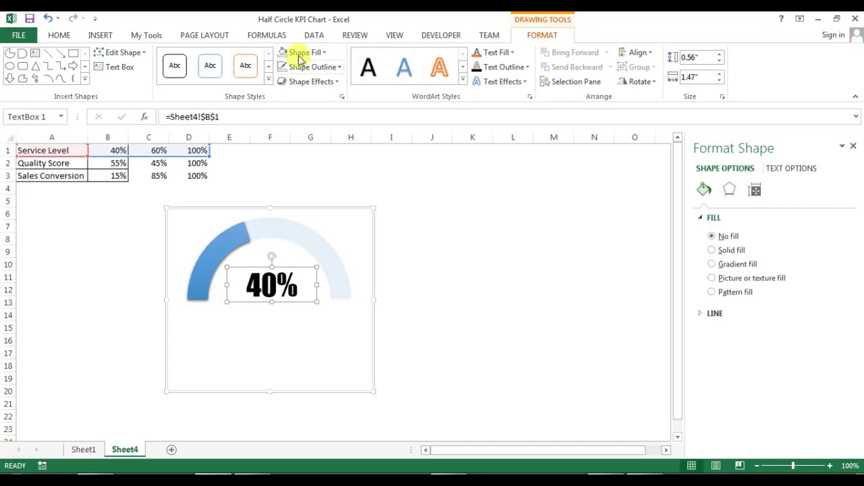
left_click(513, 54)
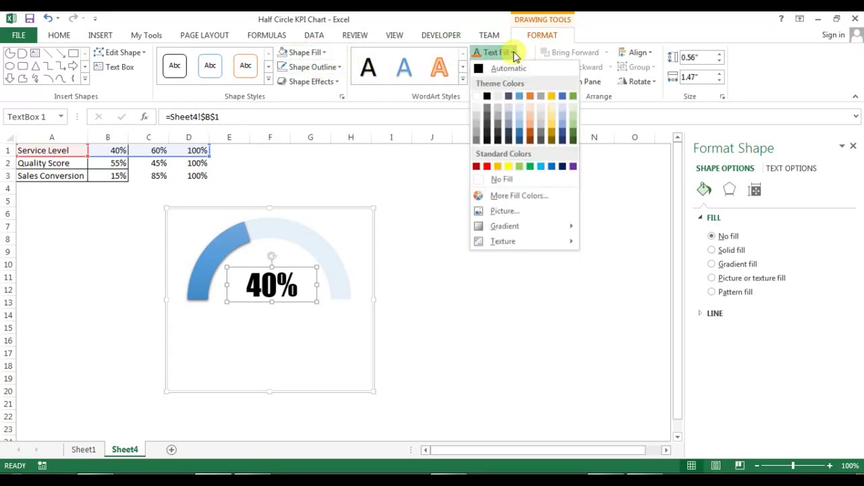
left_click(520, 100)
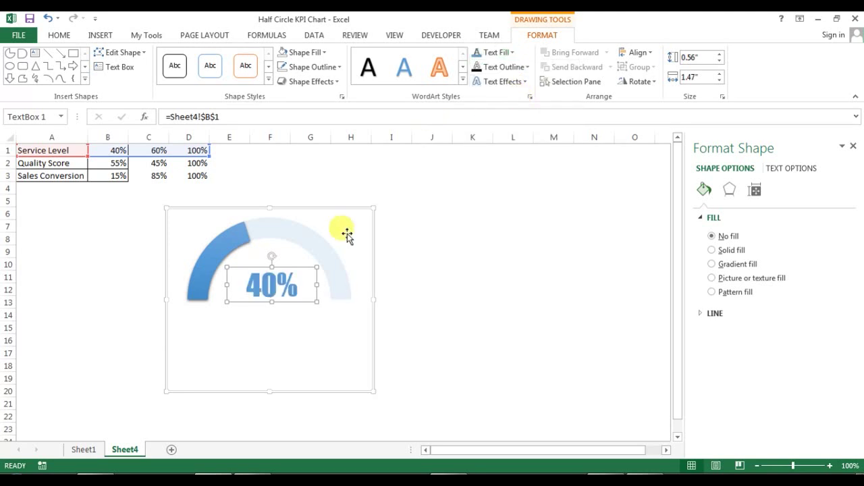
left_click(300, 304)
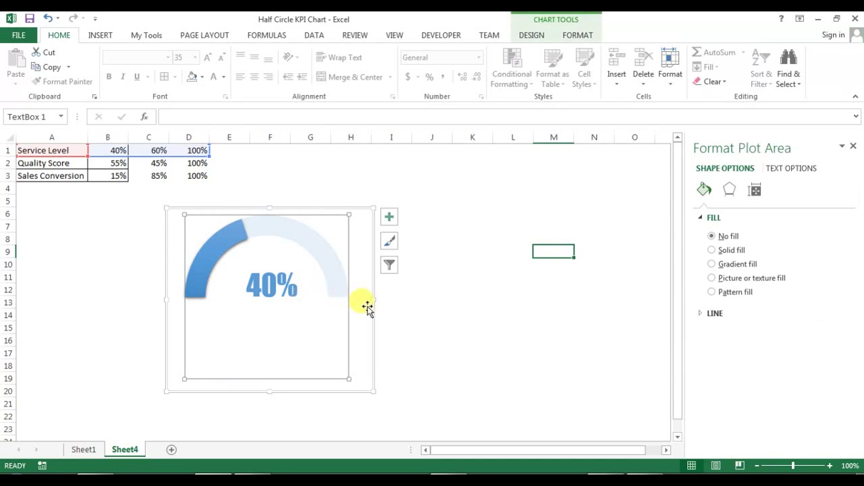
left_click(448, 285)
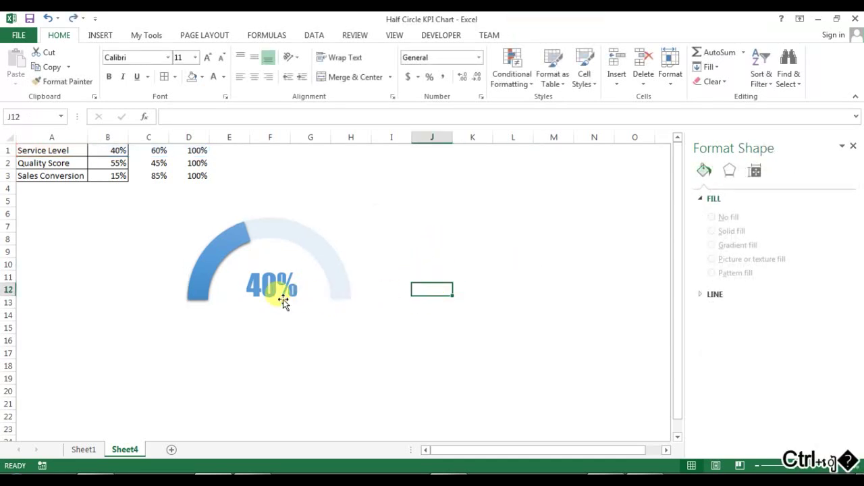
Step: Draw a second text box inside the chart, centred below the 40% label
left_click(373, 268)
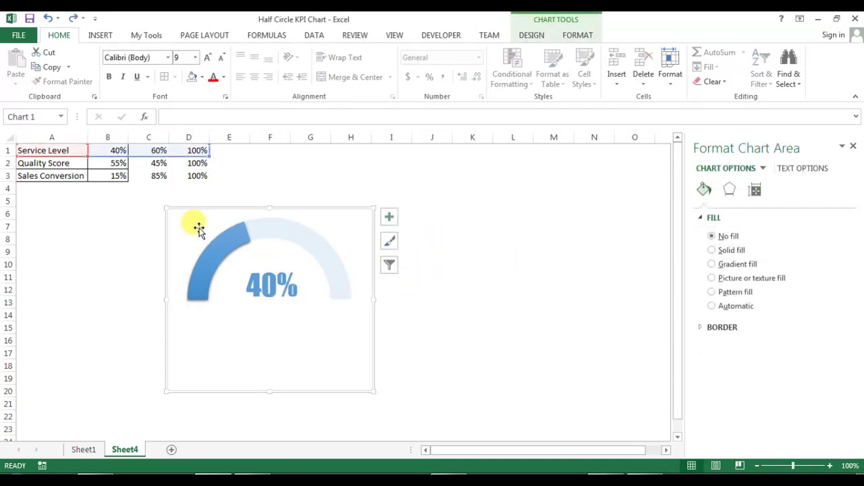
left_click(100, 35)
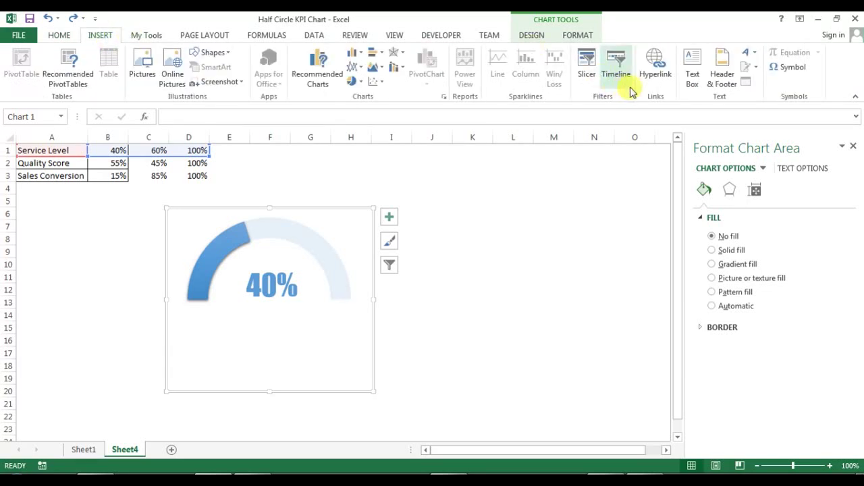
left_click(685, 89)
left_click_drag(223, 318, 330, 343)
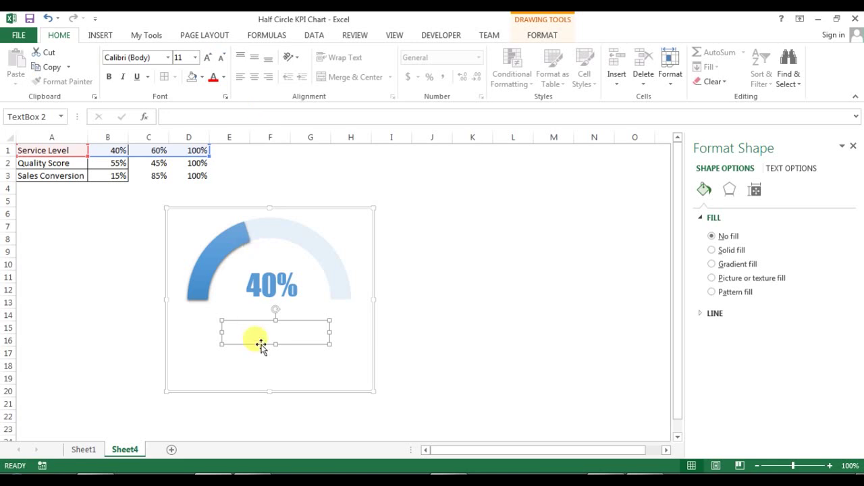
Step: Link the new text box to the Service Level name with the formula =Sheet4!$A$1
left_click(277, 117)
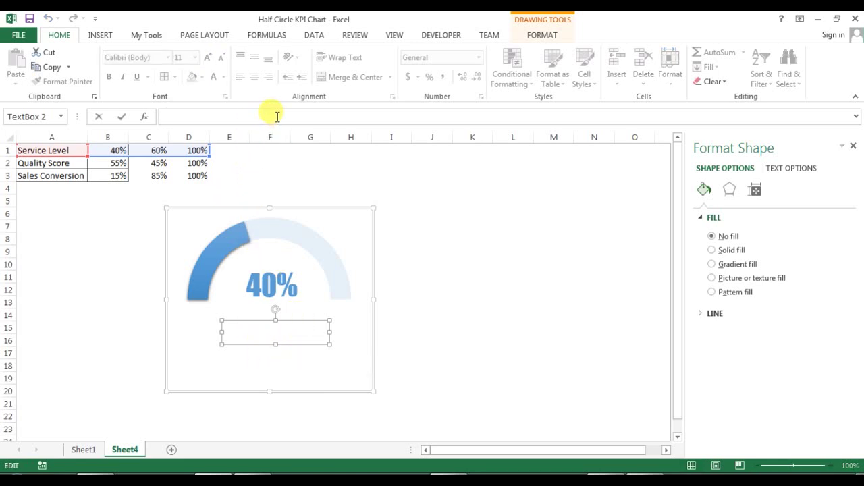
type("=")
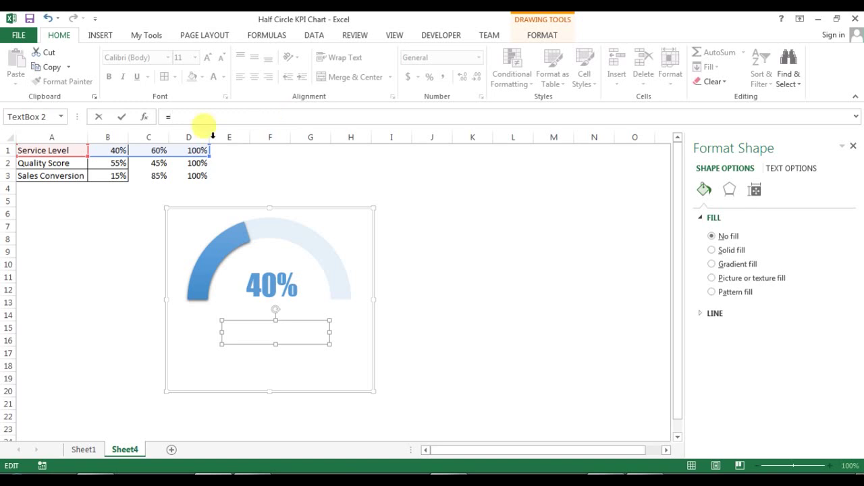
left_click(62, 164)
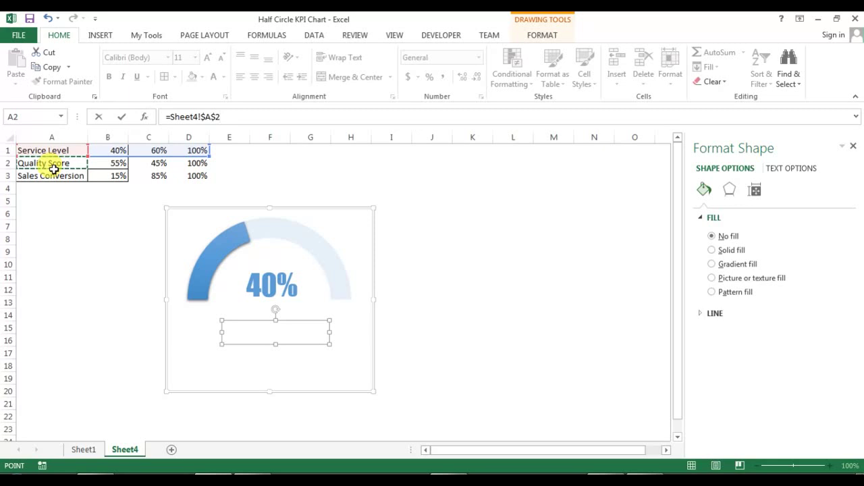
key("Return")
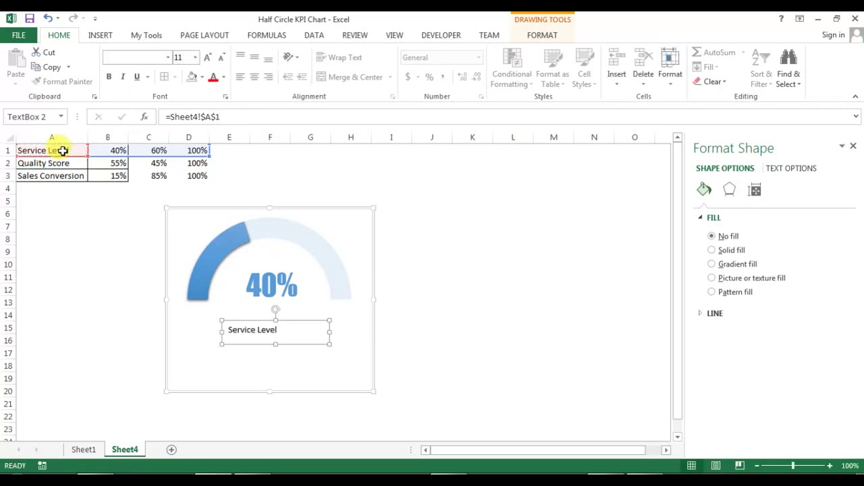
Step: Centre the Service Level text horizontally and vertically and colour it with the darkest theme shade of Blue, Accent 1
left_click(254, 77)
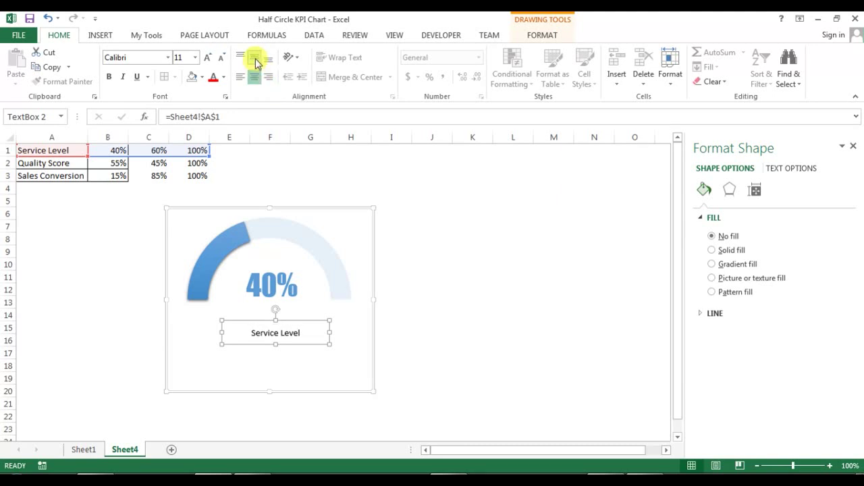
left_click(224, 77)
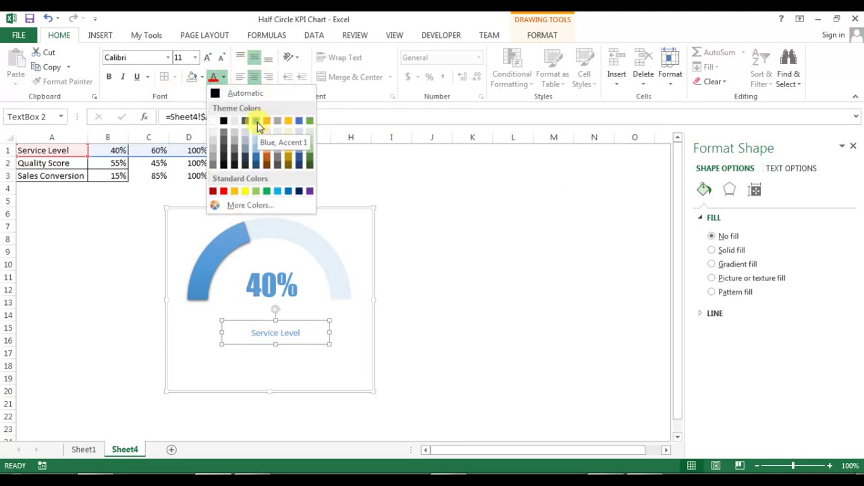
left_click(258, 169)
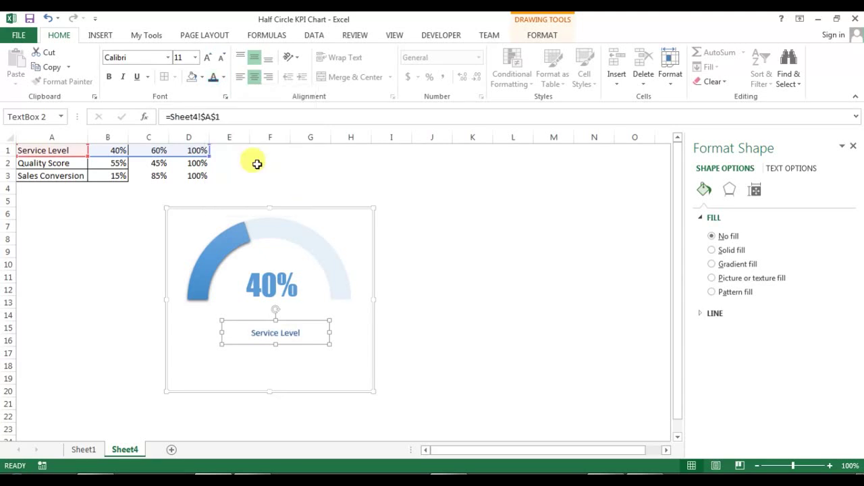
Step: Format the Service Level label in Arial Rounded MT Bold, size 16, and move it up closer to the 40% label
left_click(167, 57)
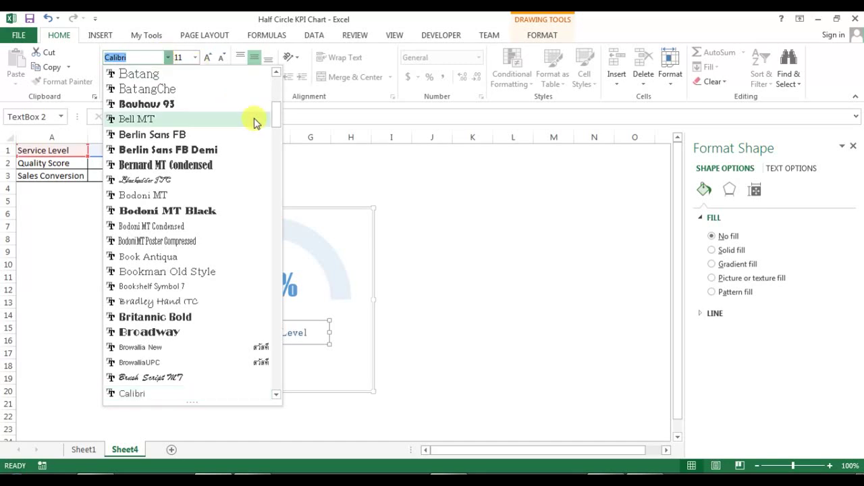
left_click_drag(276, 116, 278, 80)
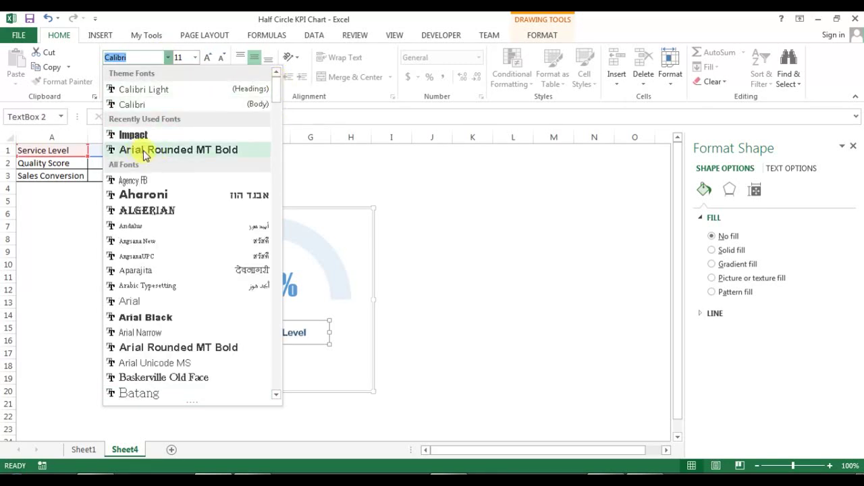
left_click(220, 150)
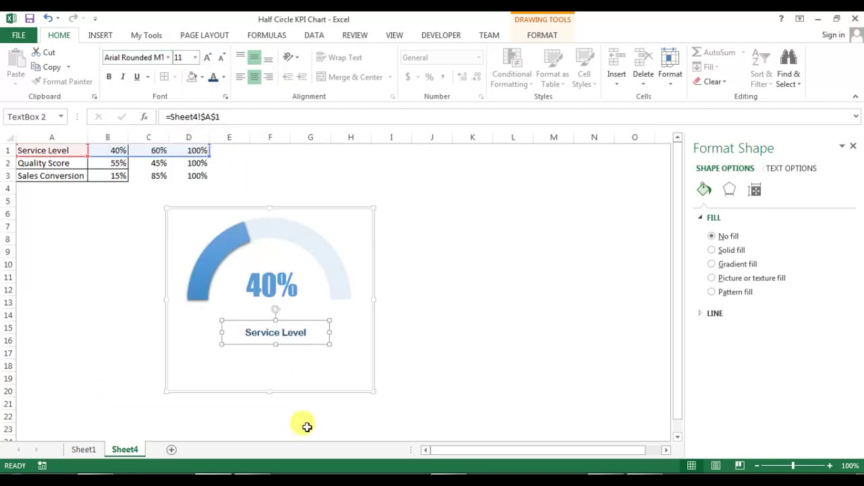
left_click(211, 60)
left_click(212, 59)
left_click_drag(305, 346, 307, 332)
left_click(415, 317)
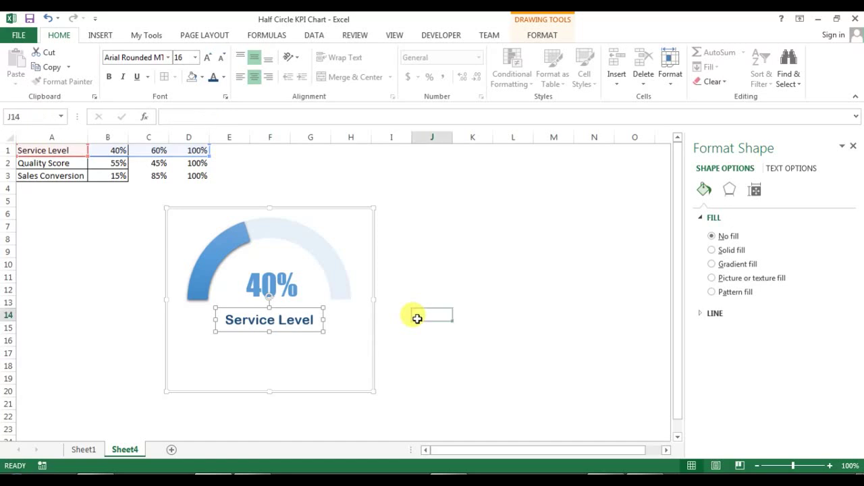
Step: Move the whole chart left so it spans columns B to G below the data, then deselect it
left_click(357, 324)
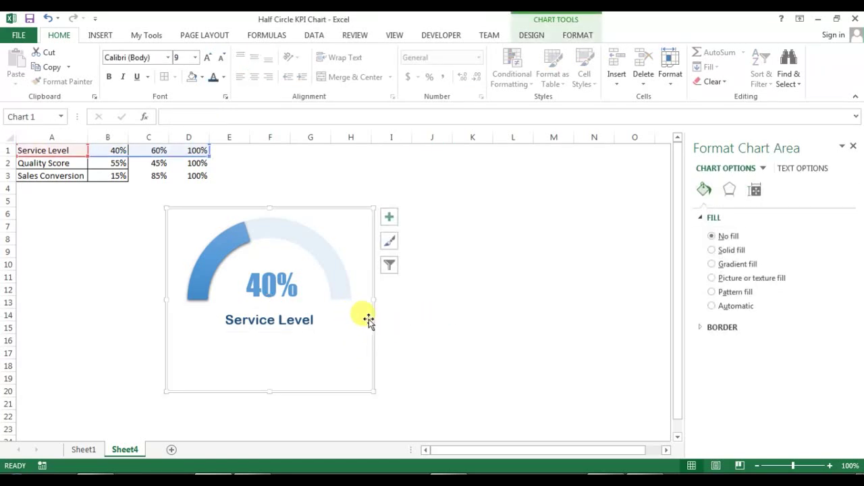
left_click_drag(373, 322, 313, 331)
left_click(388, 252)
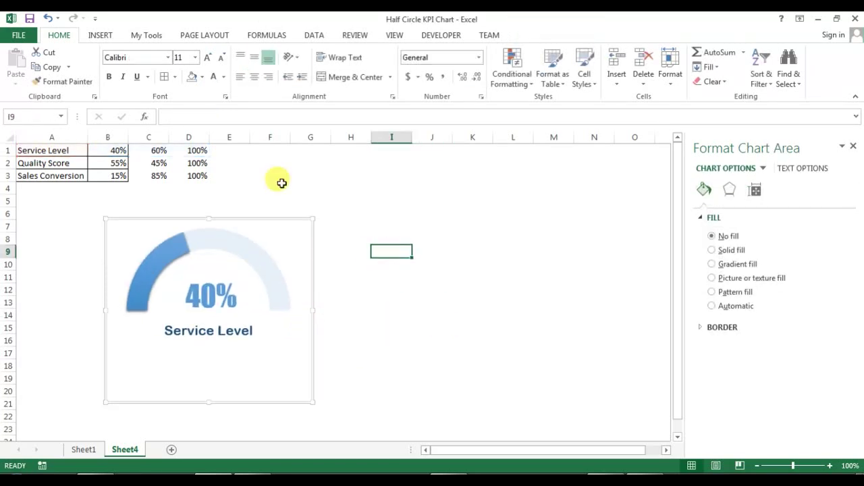
Step: Change the Service Level percentage in B1 to 85% to test how its chart responds
left_click(118, 151)
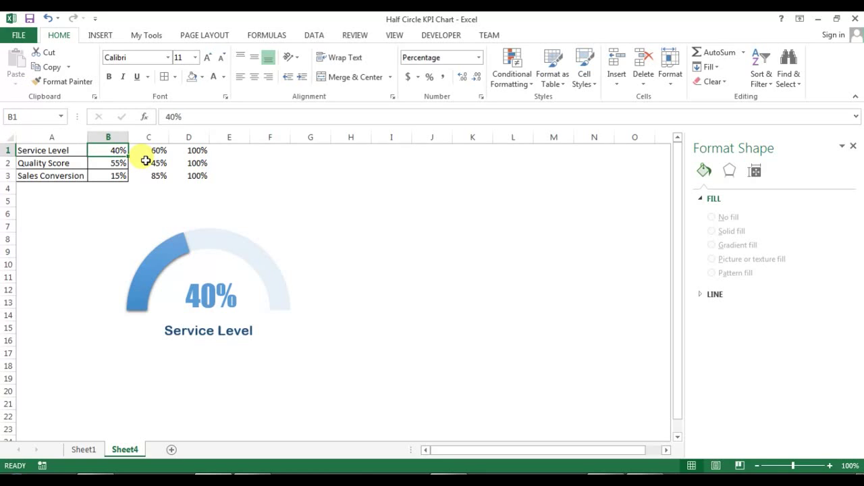
type("85")
key("Return")
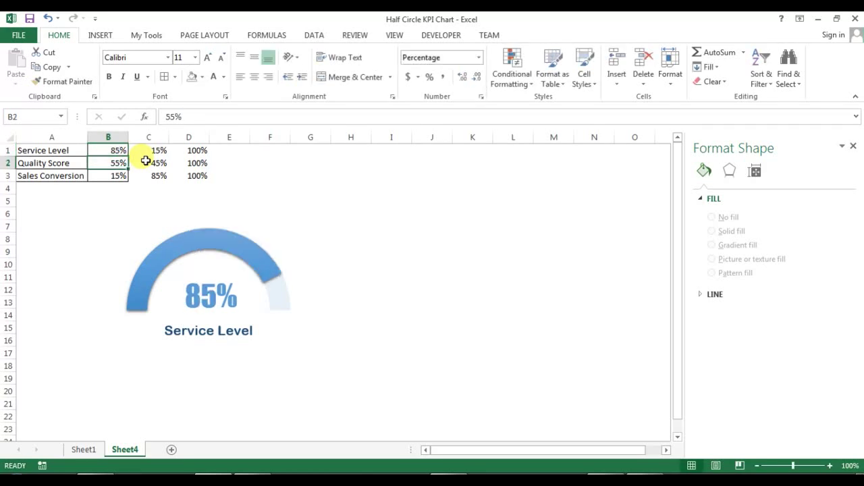
Step: Set the Service Level percentage in B1 to 55% and nudge its chart slightly to the left
left_click(119, 150)
type("55")
key("Return")
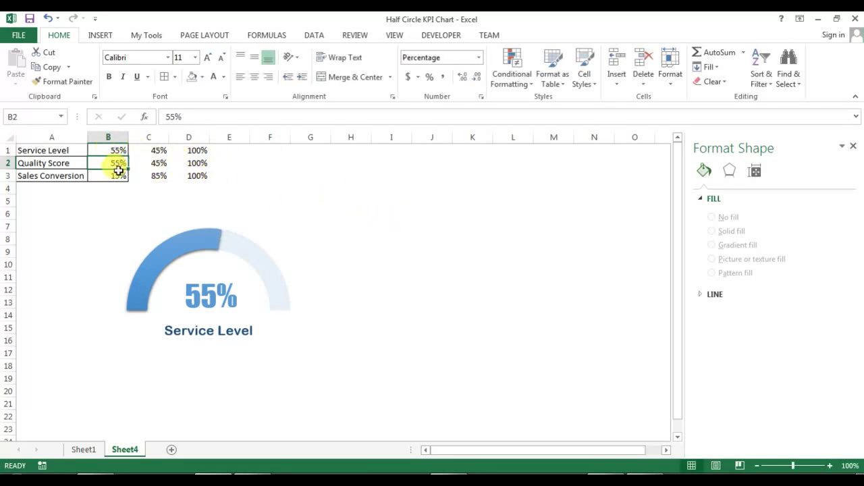
left_click(290, 250)
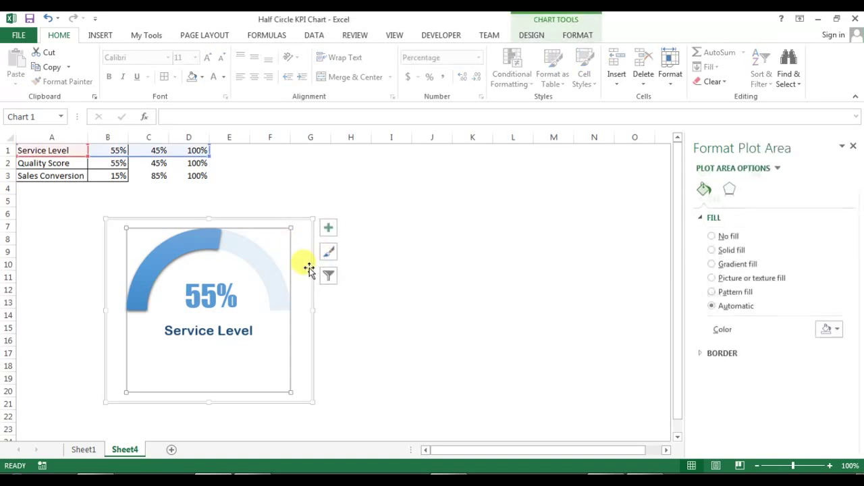
left_click(305, 269)
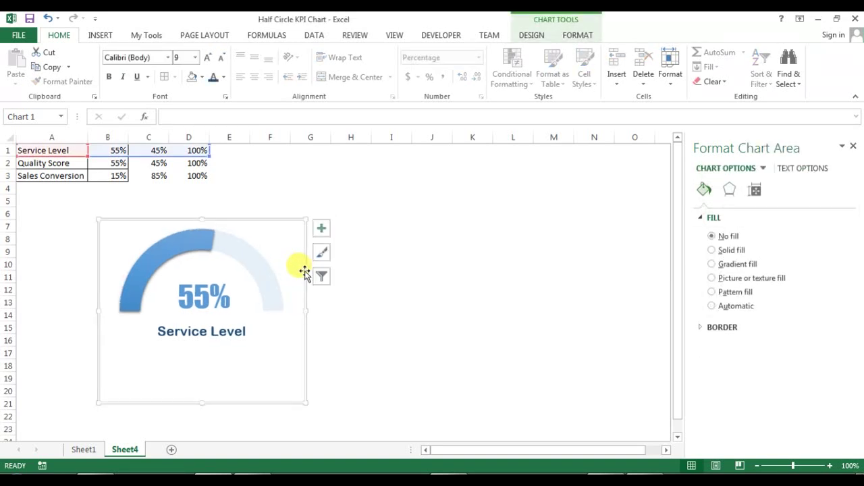
Step: Insert a doughnut chart from the Quality Score row A2:D2 and shift it to the right
left_click_drag(33, 163, 197, 163)
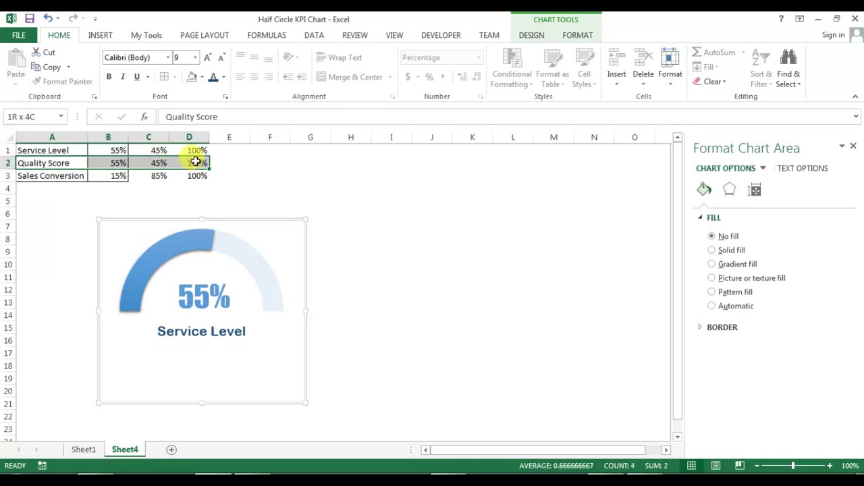
left_click(100, 34)
left_click(358, 82)
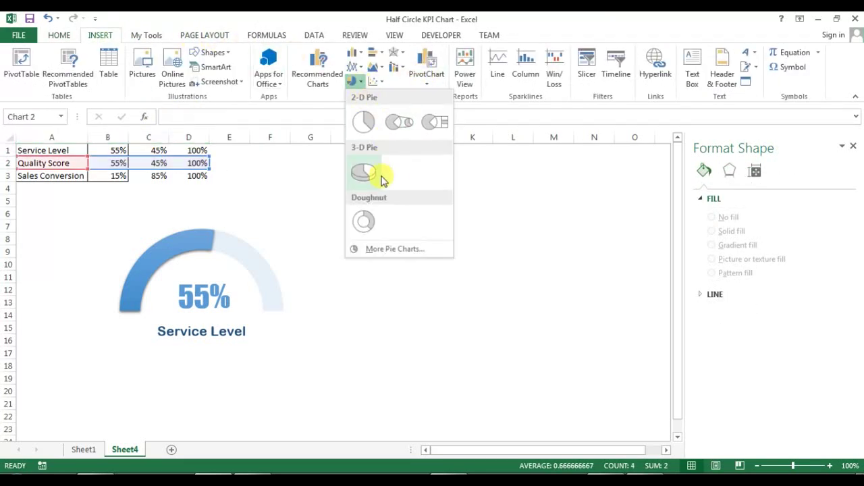
left_click(363, 216)
left_click_drag(430, 211, 501, 210)
Step: Remove the chart title and the legend from the Quality Score doughnut chart
left_click(589, 215)
left_click(625, 230)
left_click(620, 255)
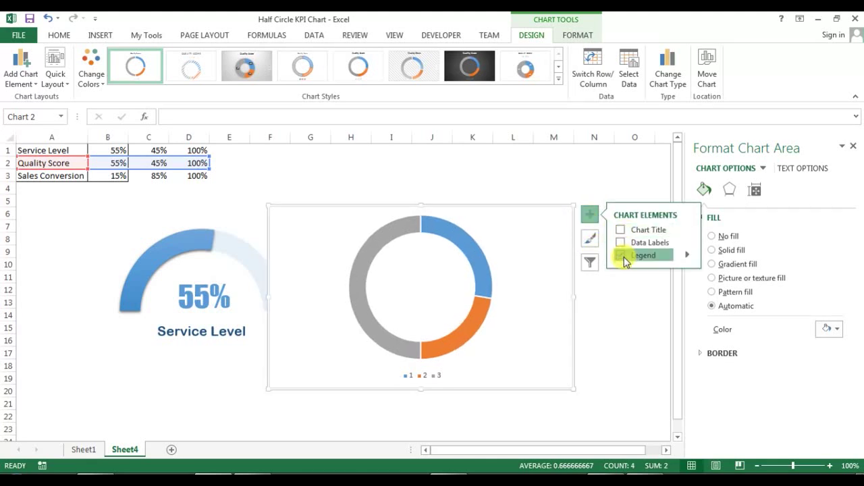
Step: Remove the outline from the slices of the Quality Score doughnut series
left_click(461, 248)
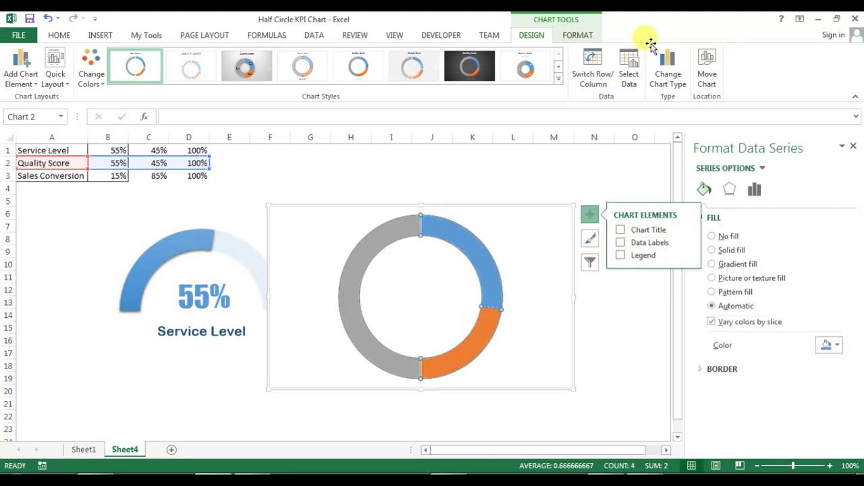
left_click(577, 34)
left_click(361, 71)
left_click(344, 192)
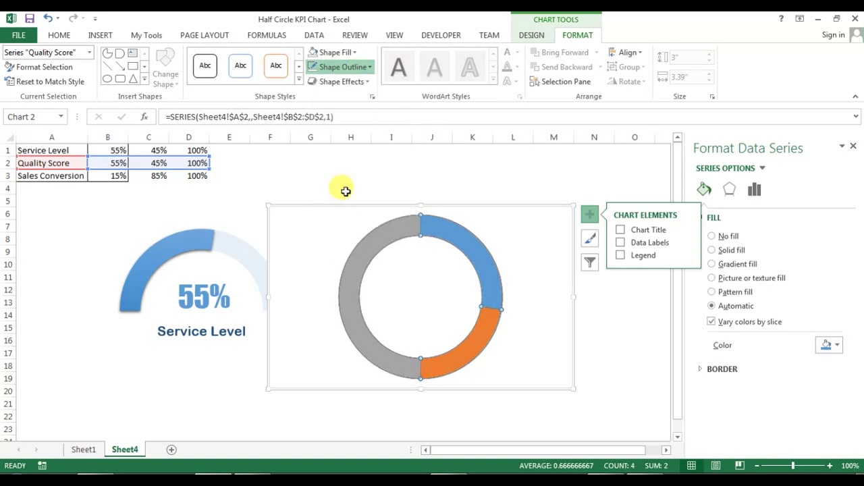
Step: Narrow the Quality Score chart to 3.52" wide and move it right, clear of the Service Level chart
left_click_drag(574, 294, 478, 293)
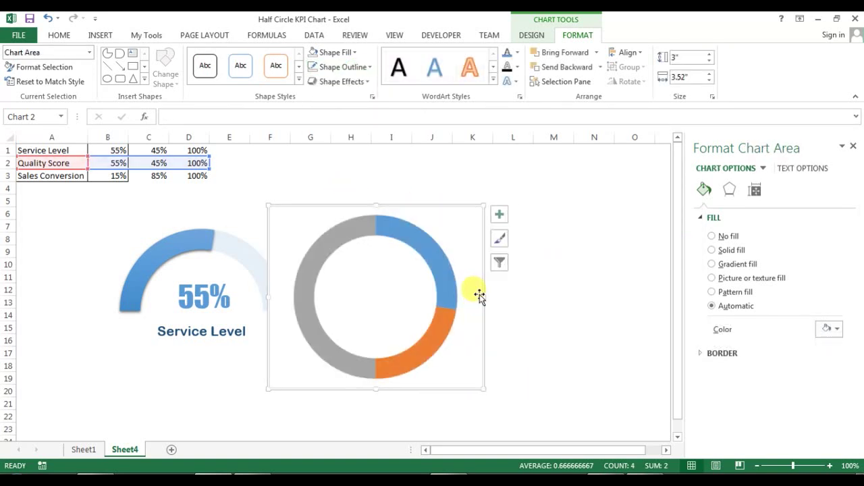
left_click_drag(469, 202, 566, 186)
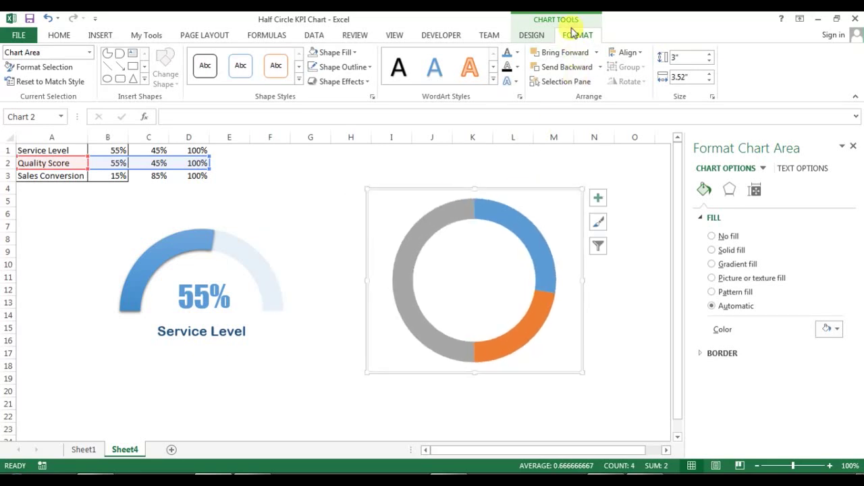
Step: Give the Quality Score chart area no fill and no outline, and move the chart slightly left
left_click(330, 52)
left_click(346, 181)
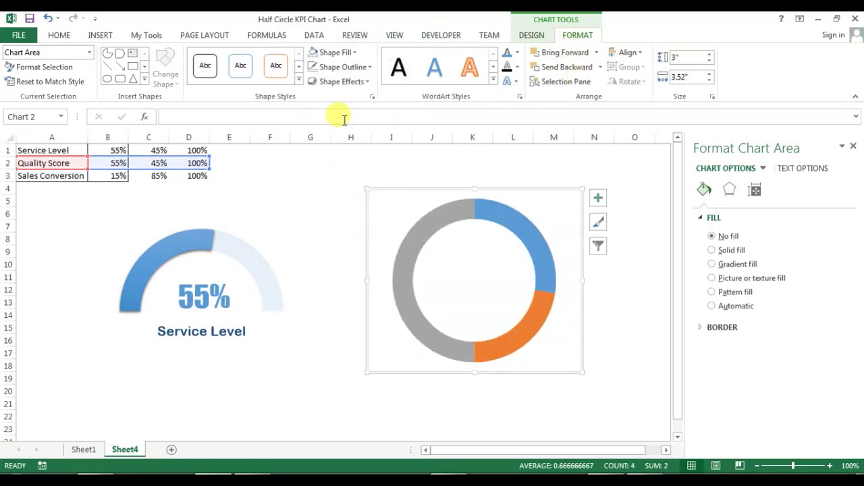
left_click(352, 67)
left_click(347, 195)
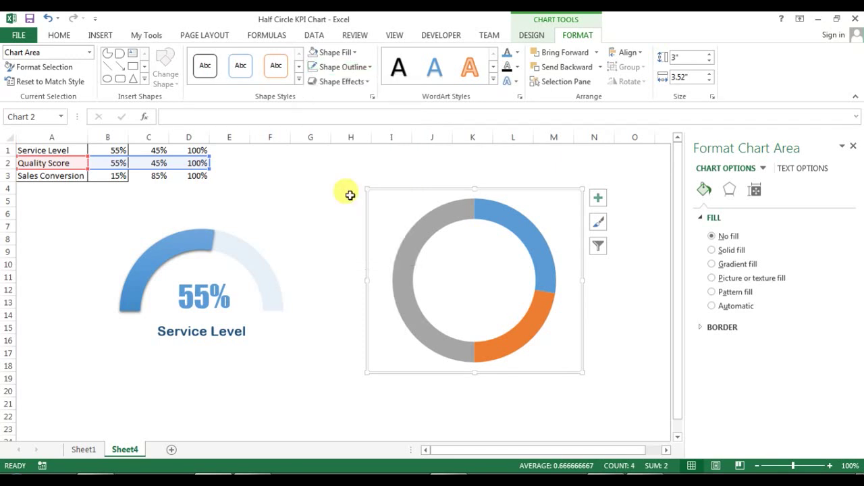
left_click_drag(419, 191, 381, 188)
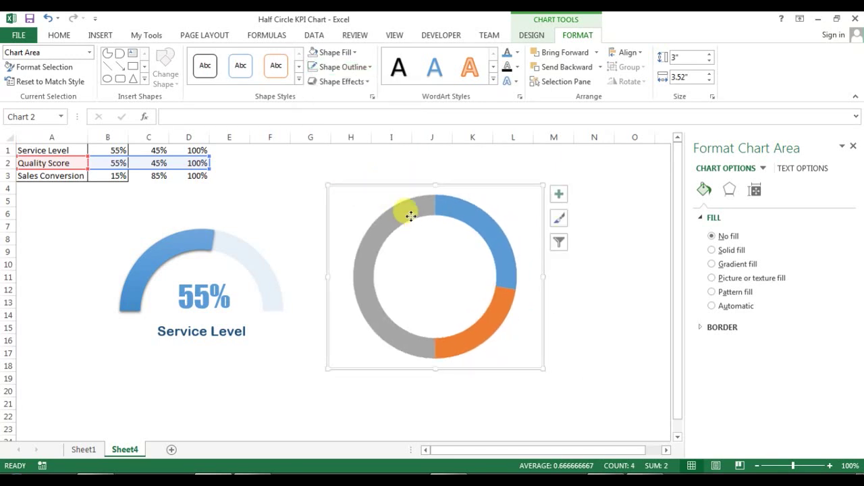
Step: Set the angle of the first slice of the Quality Score doughnut series to 270°
left_click(406, 210)
right_click(406, 210)
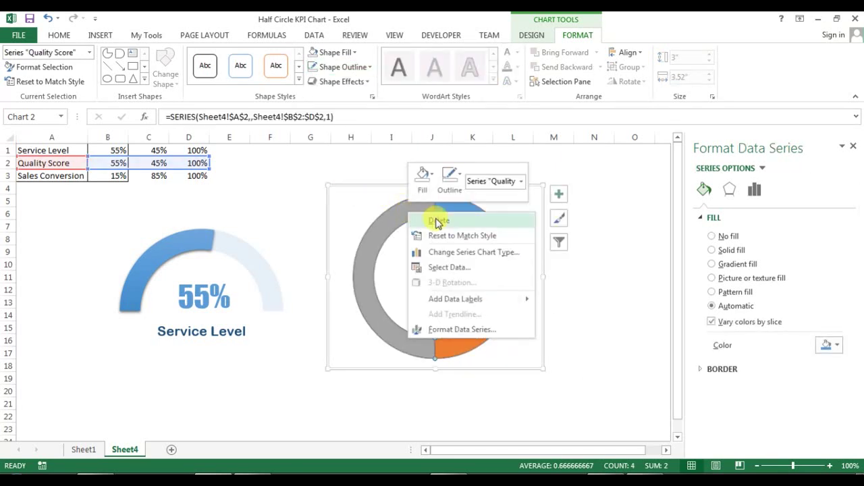
left_click(426, 330)
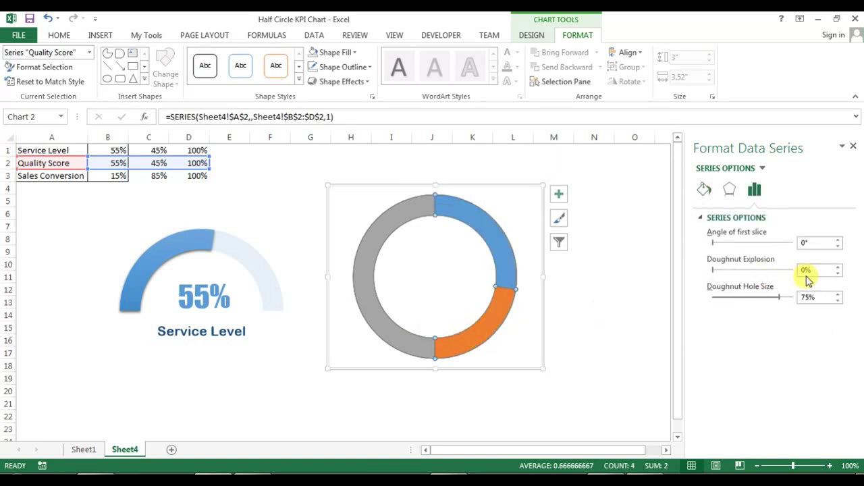
left_click_drag(820, 247, 783, 244)
type("270")
key("Return")
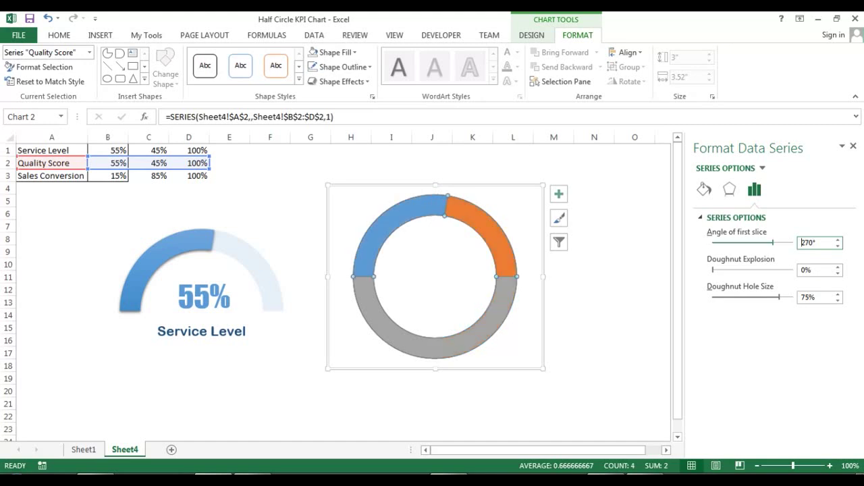
Step: Set the lower grey half of the Quality Score doughnut to no fill
left_click(447, 345)
left_click(445, 344)
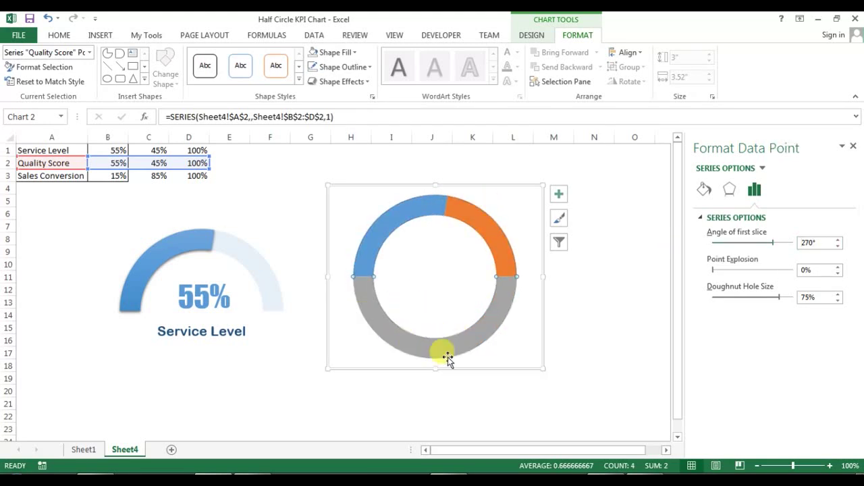
left_click(703, 189)
left_click(729, 236)
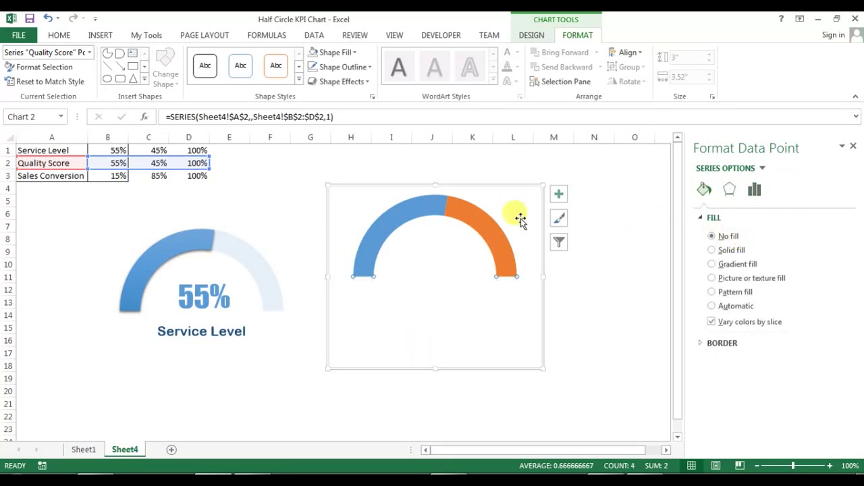
Step: Apply the intense orange shape style to the blue 55% slice of the Quality Score doughnut
left_click(417, 210)
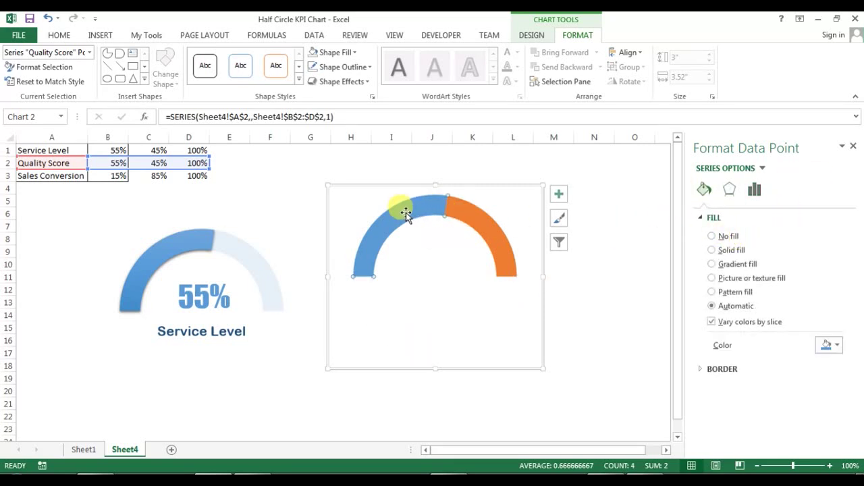
left_click(299, 81)
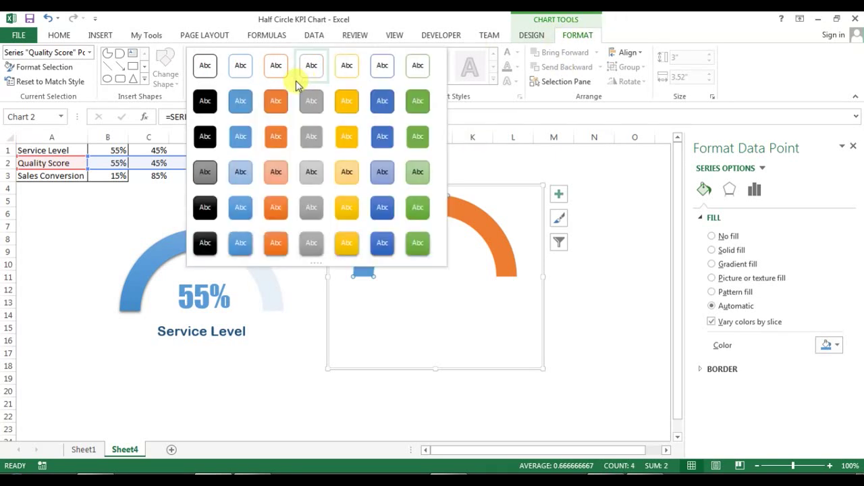
left_click(274, 246)
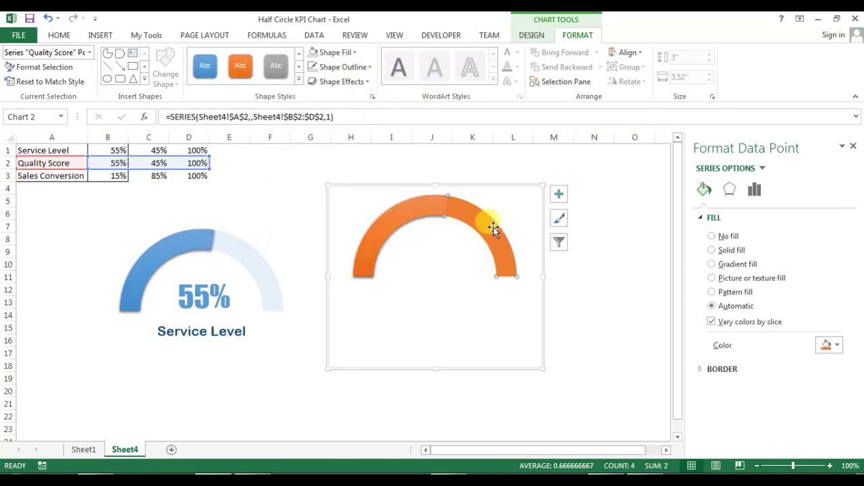
Step: Give the 45% slice of the Quality Score doughnut a solid fill in the orange theme colour
mouse_move(485, 223)
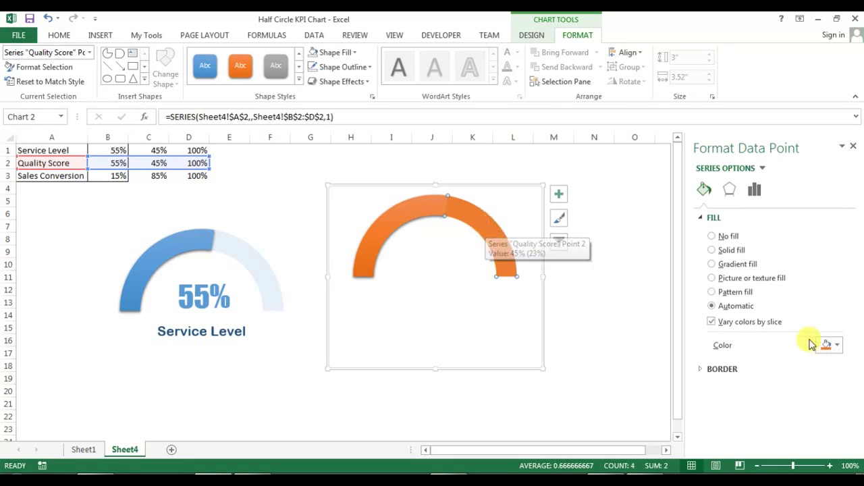
left_click(835, 347)
left_click(720, 249)
left_click(721, 250)
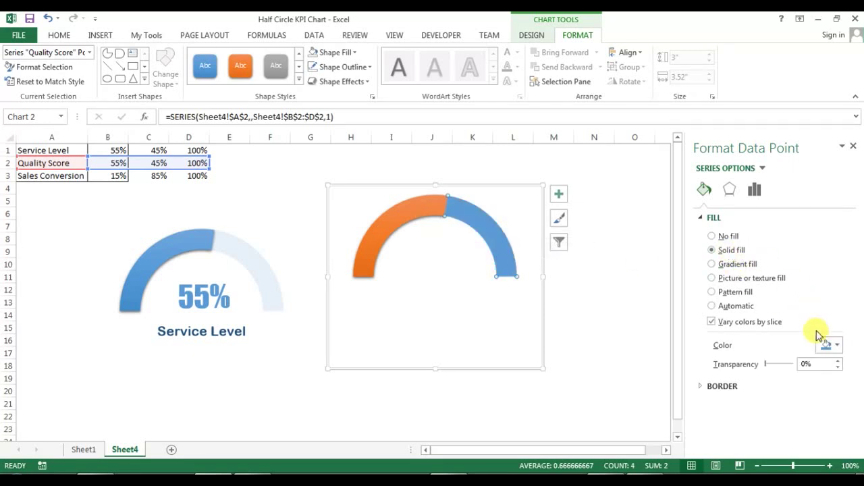
left_click(830, 346)
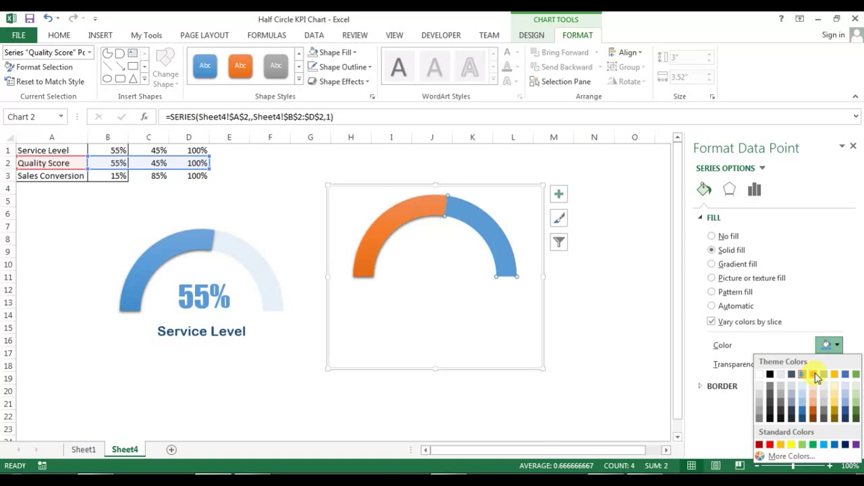
left_click(814, 373)
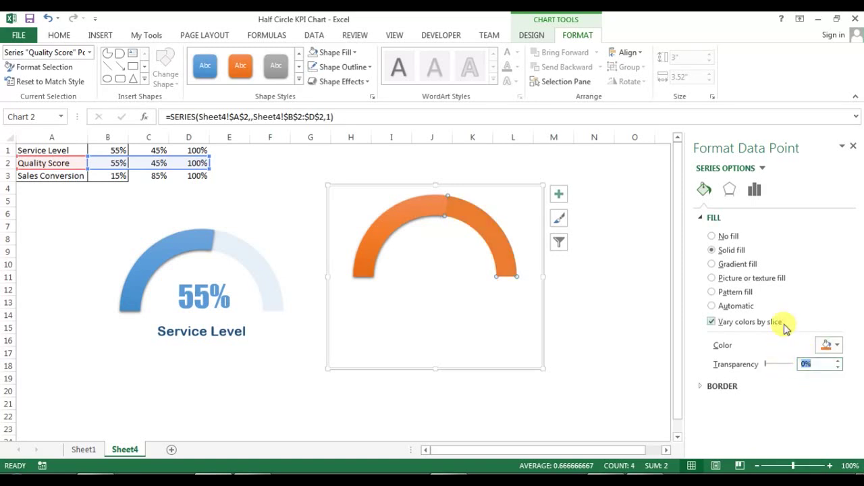
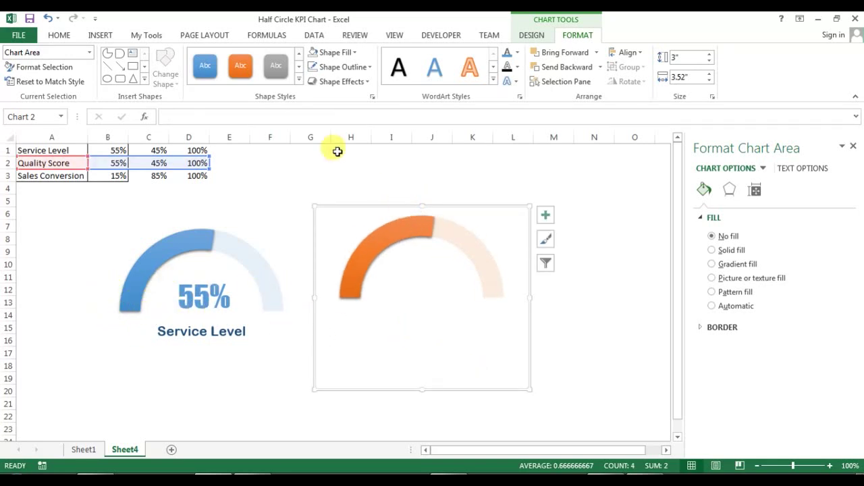
Step: Insert a text box in the Quality Score chart, centred beneath the orange arc
left_click(94, 35)
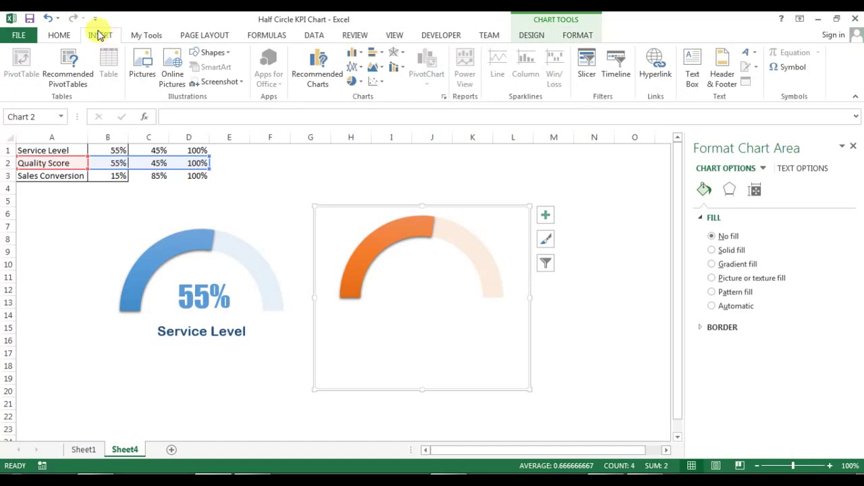
left_click(696, 59)
left_click_drag(400, 270, 459, 314)
left_click(456, 319)
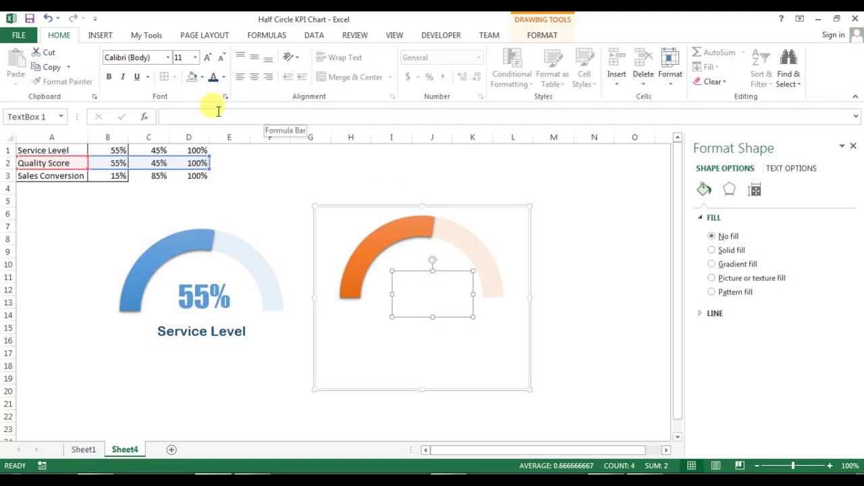
Step: Link the new text box to the Quality Score percentage with the formula =Sheet4!$B$2
left_click(299, 118)
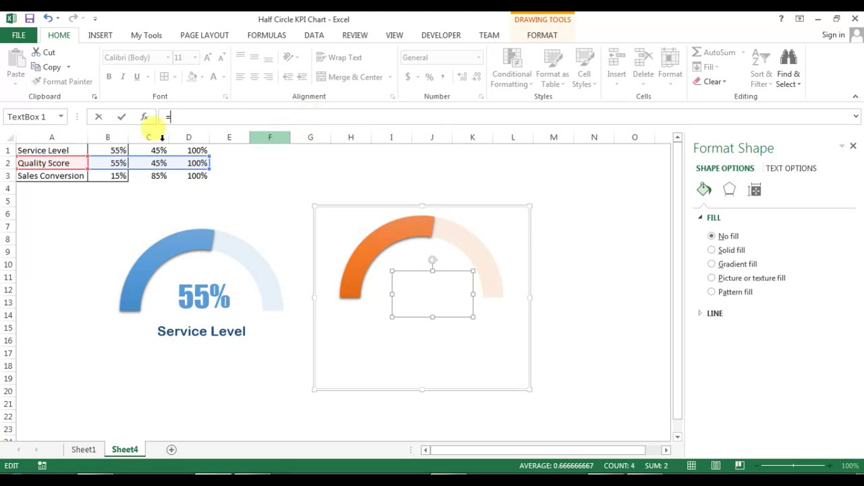
type("=")
left_click(117, 165)
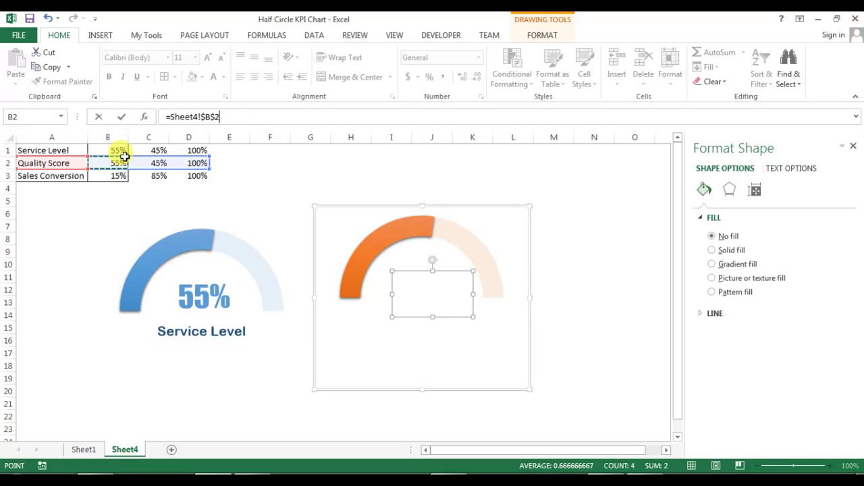
key("Return")
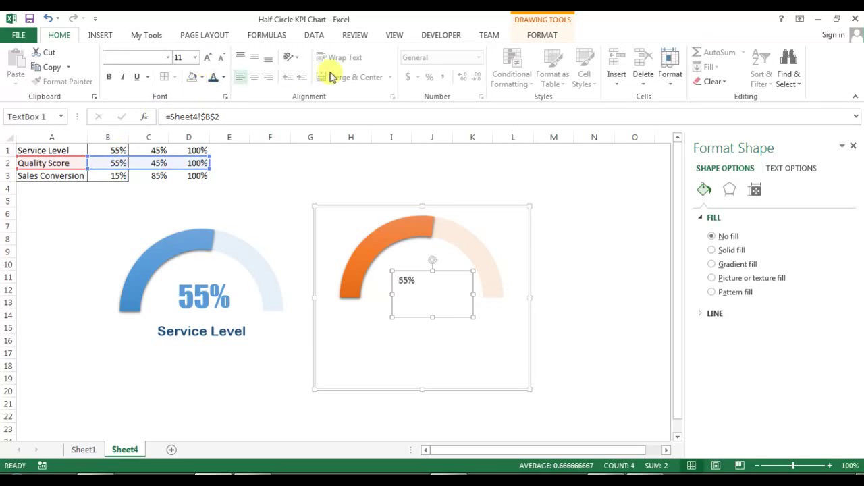
Step: Centre the Quality Score percentage within its text box and format it in Impact at size 35
left_click(254, 60)
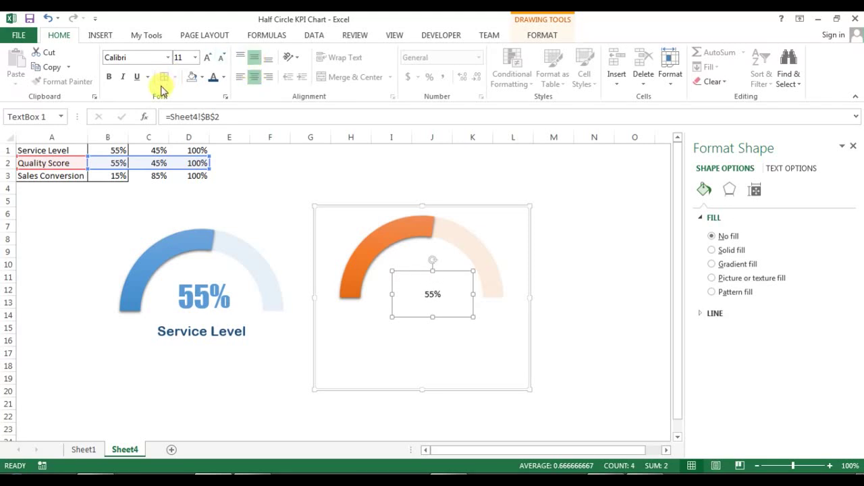
left_click(149, 59)
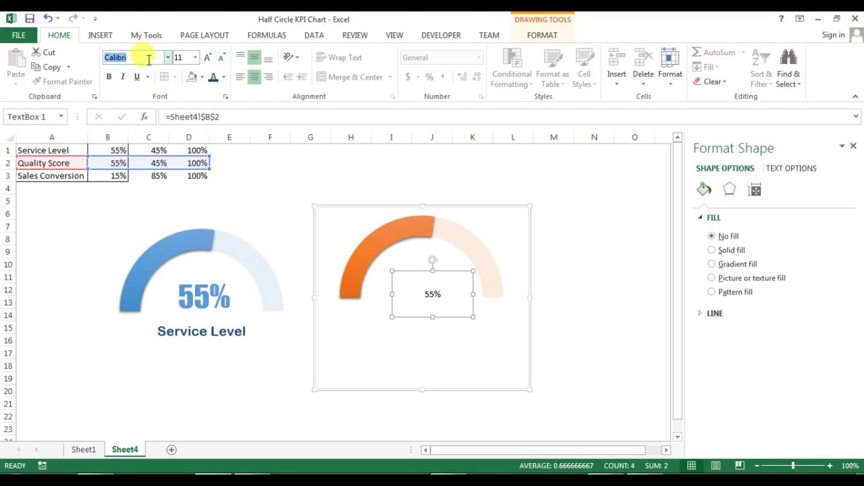
key("Return")
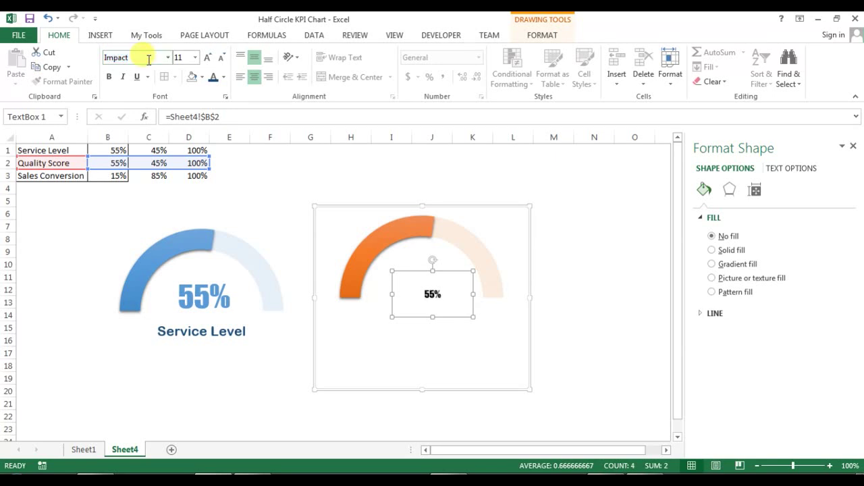
left_click(185, 57)
type("35")
key("Return")
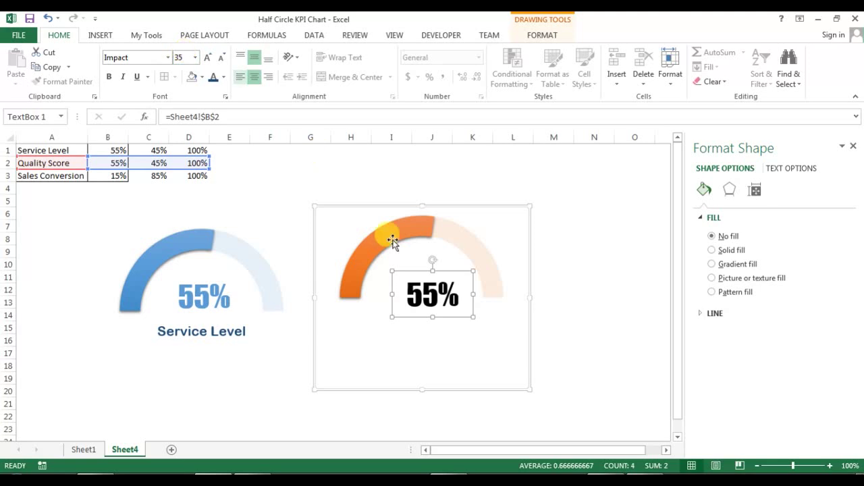
Step: Colour the Quality Score percentage with the orange theme colour and move it up inside the arc
left_click(224, 77)
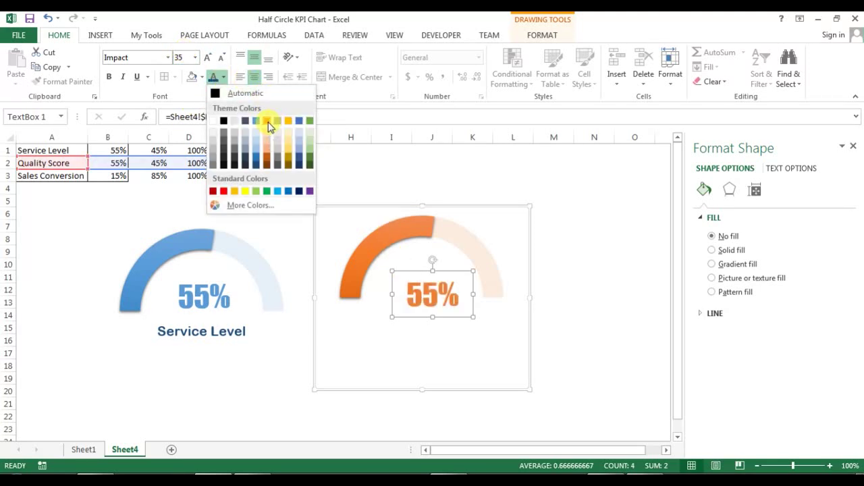
left_click(267, 122)
left_click_drag(448, 319, 441, 306)
left_click(445, 344)
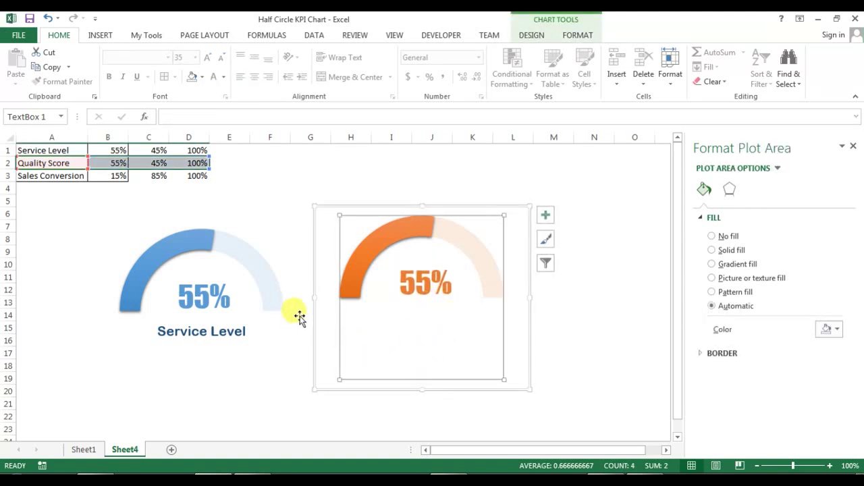
left_click(312, 243)
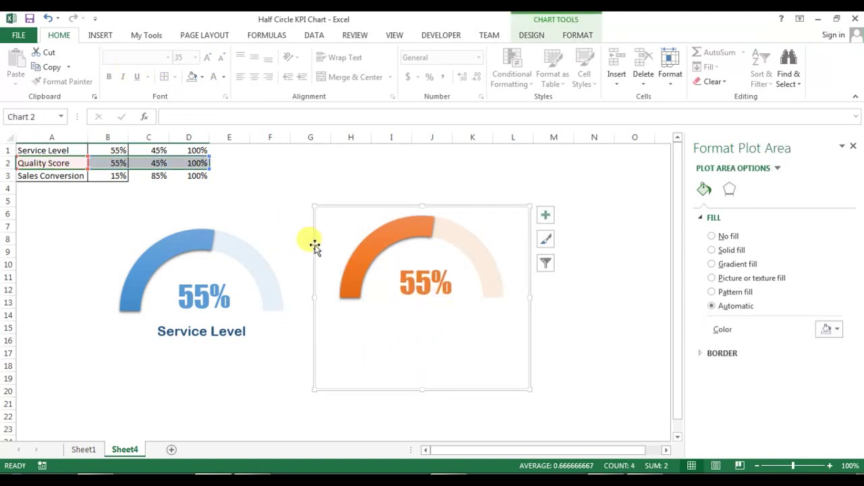
left_click(103, 41)
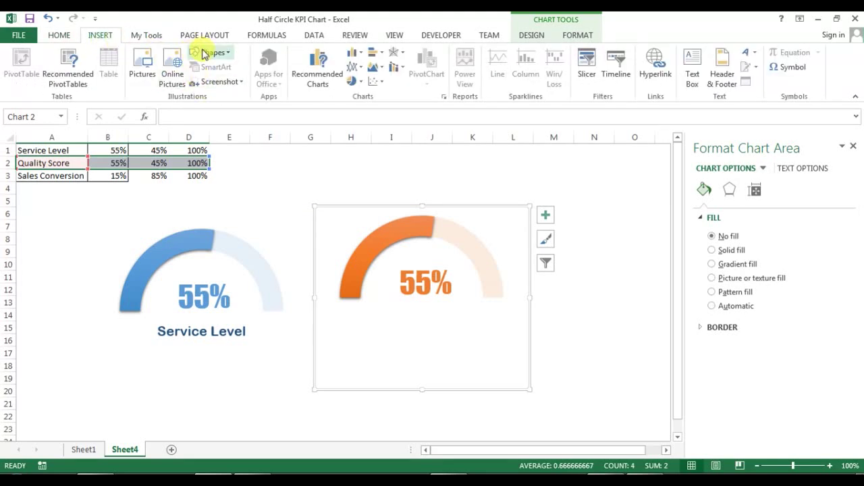
left_click(697, 63)
left_click_drag(374, 309, 498, 338)
left_click(471, 343)
left_click(463, 340)
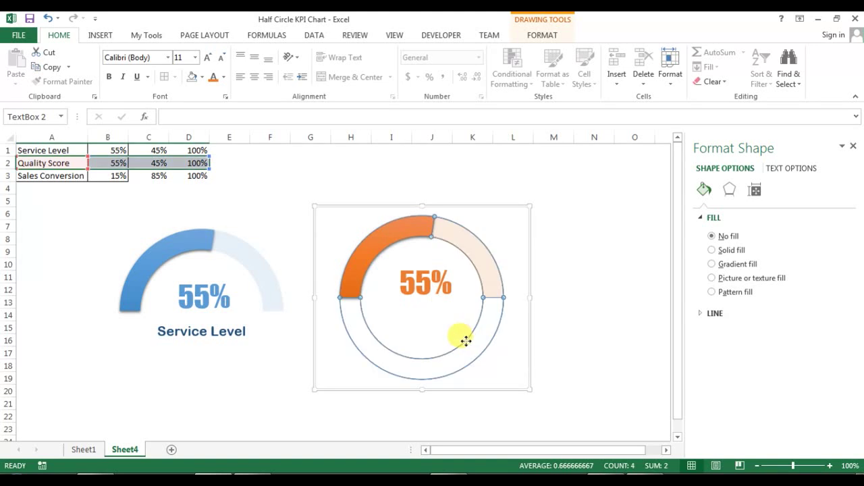
left_click(429, 319)
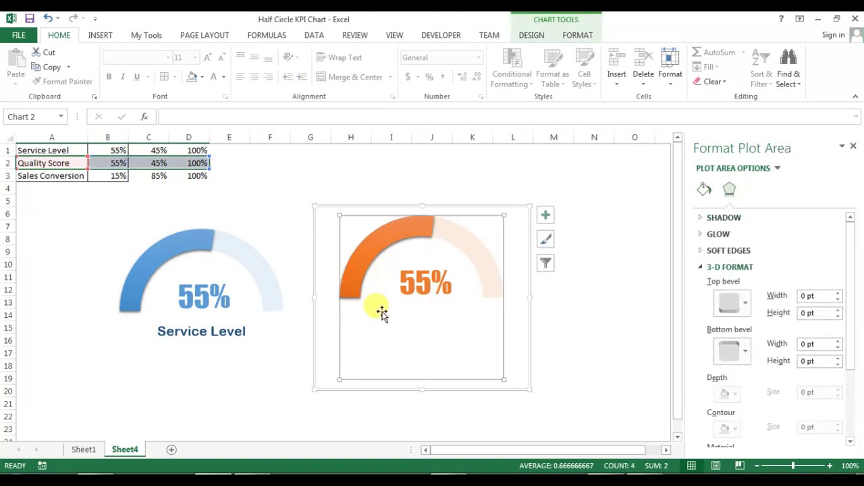
left_click(525, 337)
left_click(477, 329)
left_click(524, 368)
Step: Insert a text box below the Quality Score percentage and link it to the KPI name with =Sheet4!$A$2
left_click(98, 33)
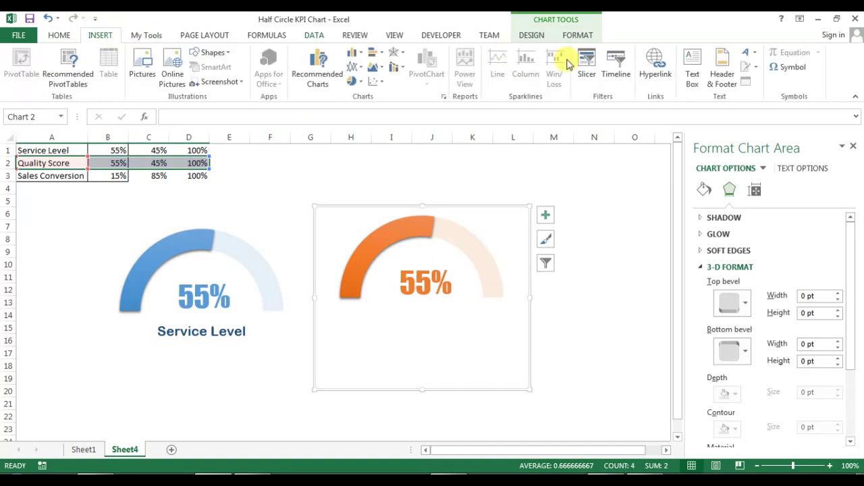
left_click(692, 69)
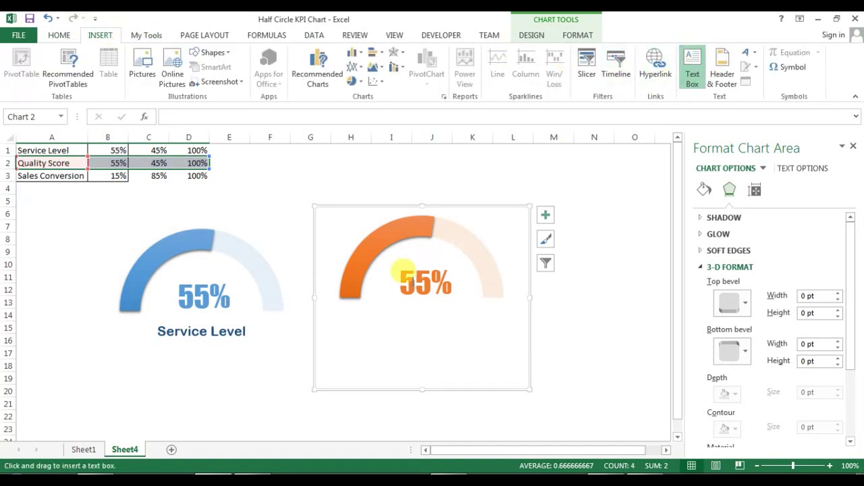
left_click_drag(371, 322, 504, 356)
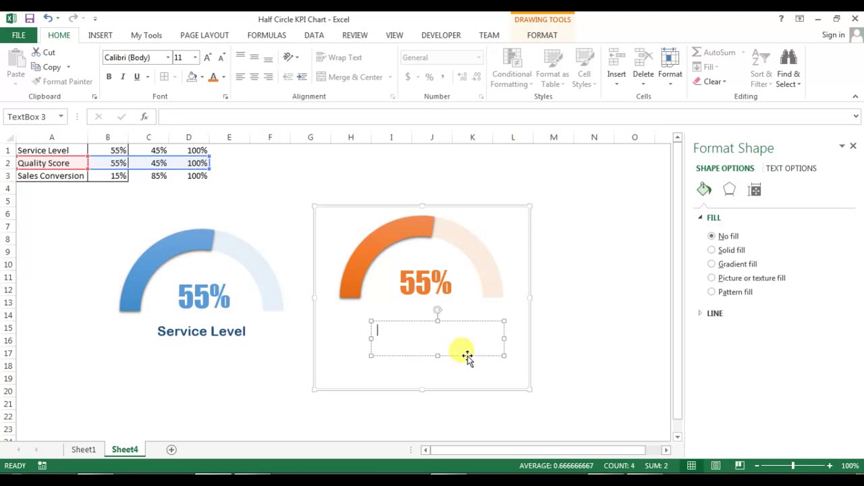
left_click(270, 116)
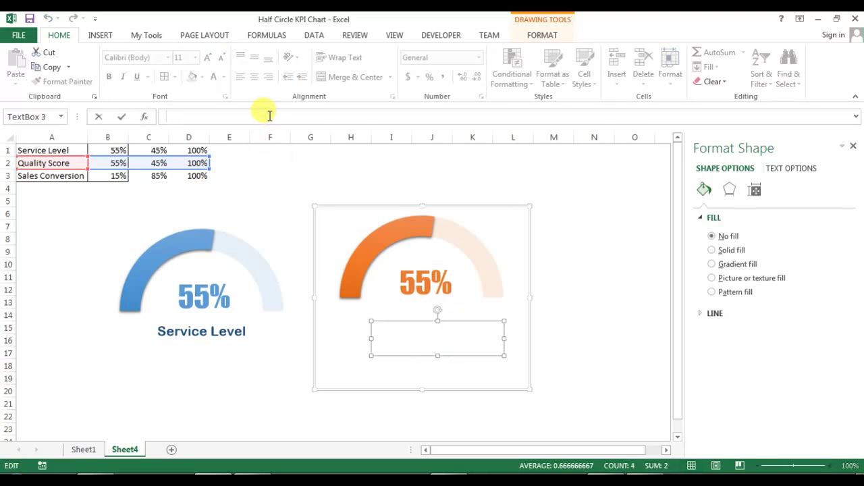
left_click(43, 163)
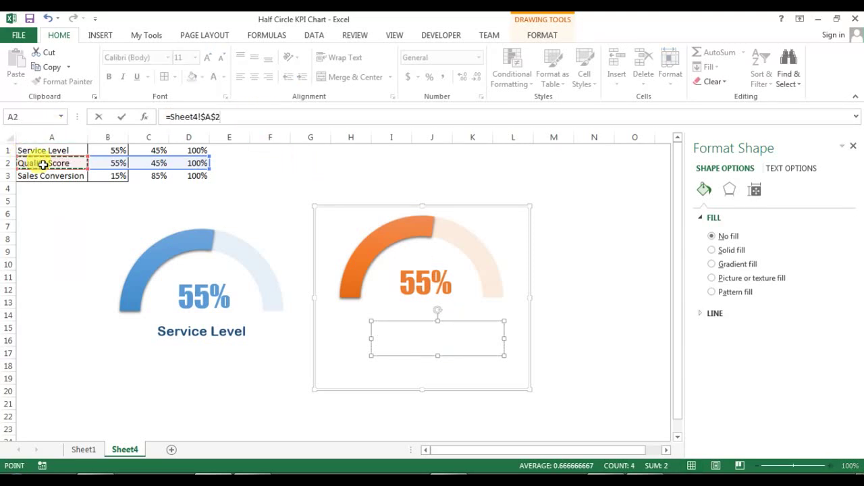
key("Return")
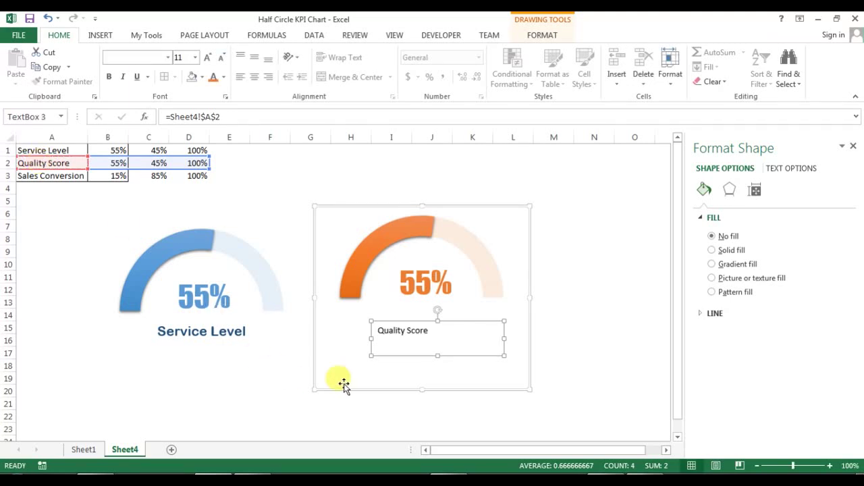
Step: Centre the Quality Score name label in its text box and format it in Arial Rounded MT Bold at size 16
left_click(256, 80)
left_click(254, 59)
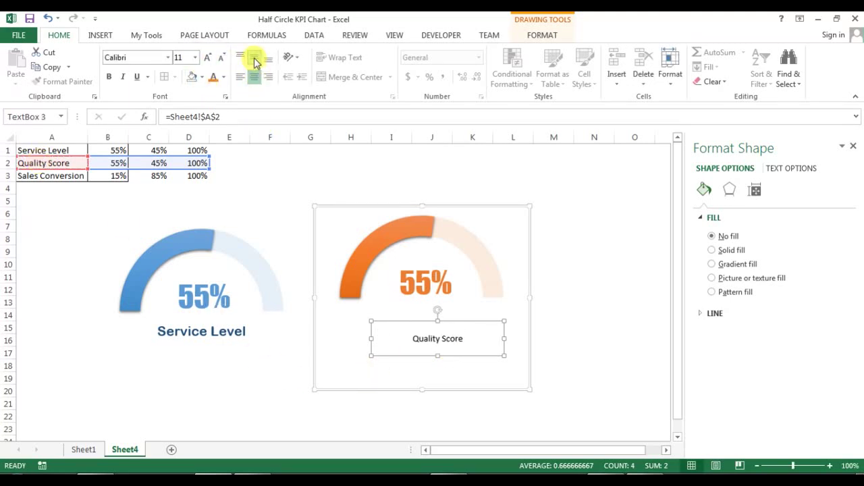
left_click(139, 57)
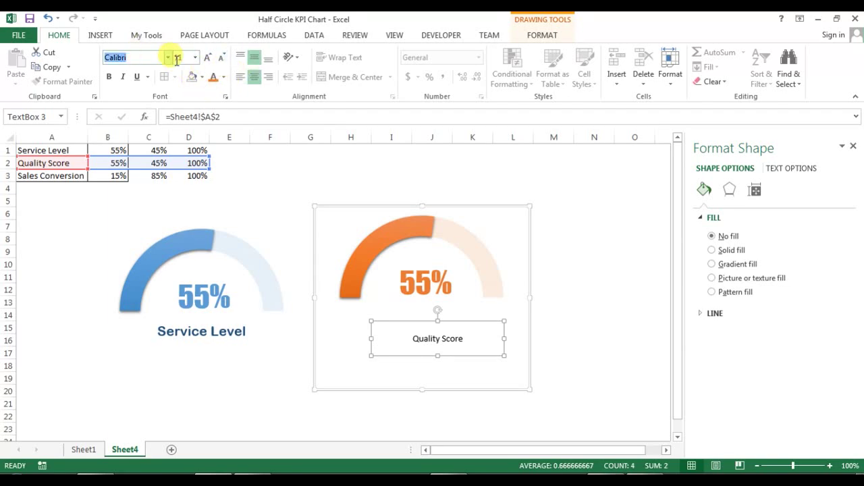
left_click(168, 58)
left_click_drag(272, 116, 276, 87)
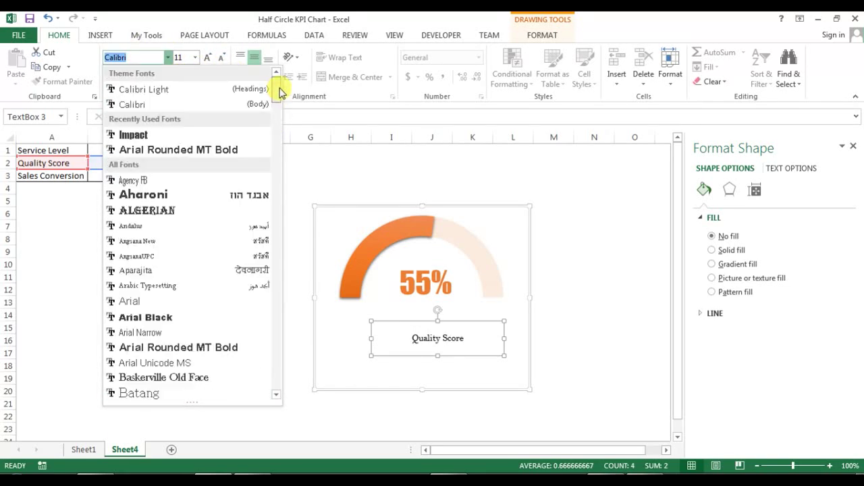
left_click(197, 150)
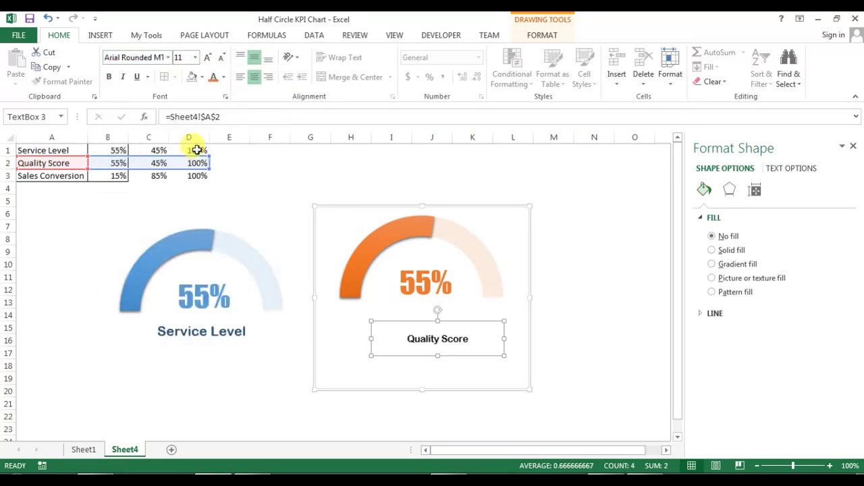
left_click(208, 62)
left_click(209, 62)
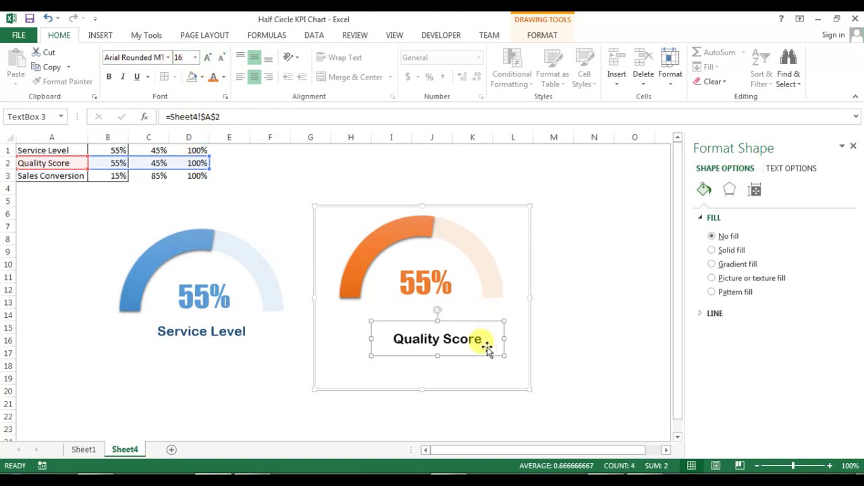
Step: Move the Quality Score name label up under the percentage and colour it a darker shade of the orange theme colour
left_click(458, 343)
left_click(444, 349)
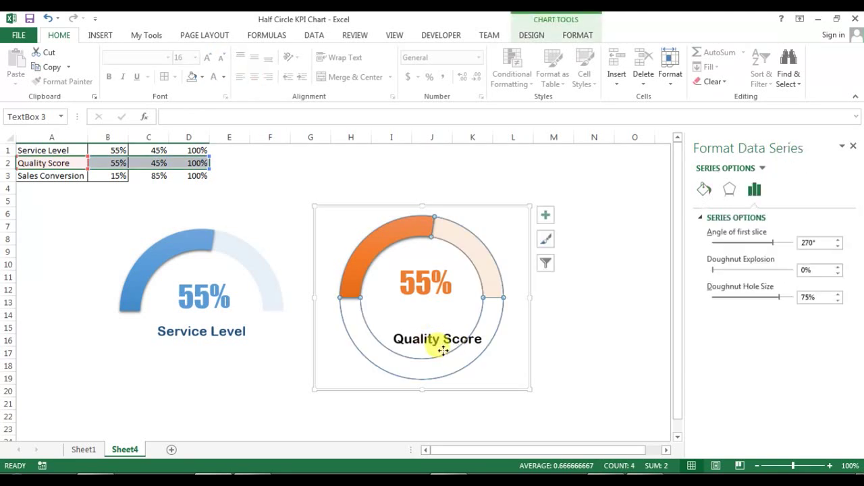
left_click(486, 356)
left_click_drag(471, 353, 463, 345)
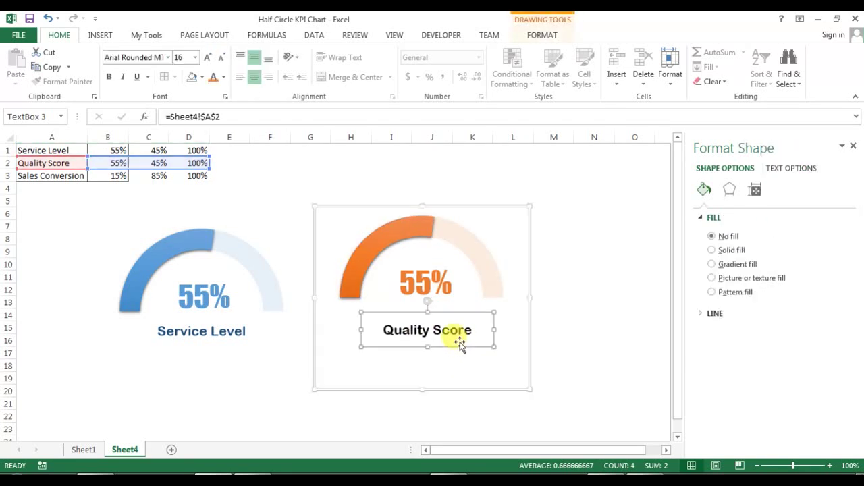
left_click(224, 78)
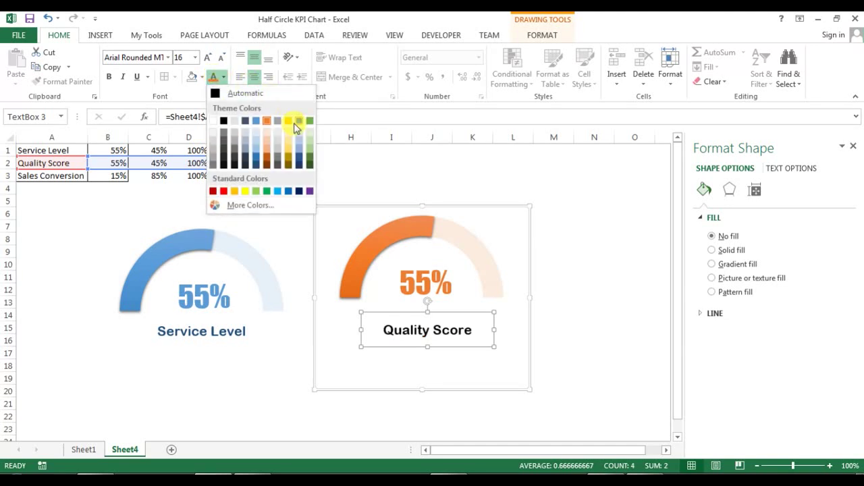
left_click(266, 160)
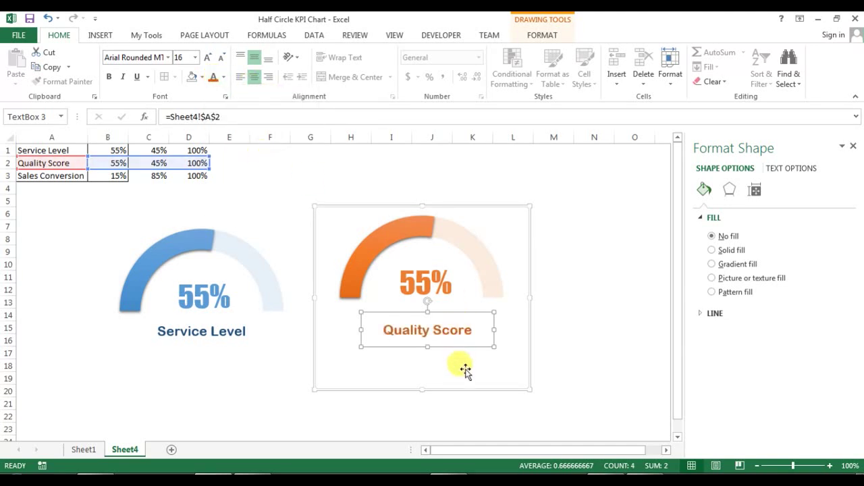
left_click_drag(461, 347, 460, 345)
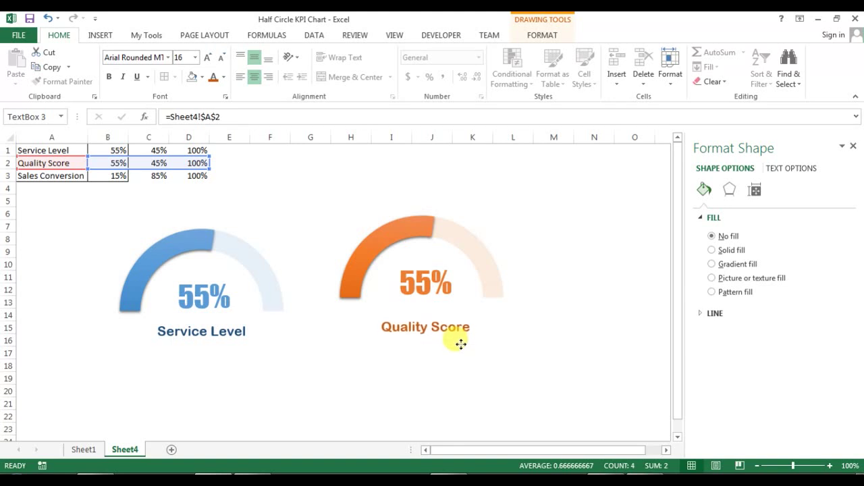
Step: Move the Quality Score chart closer to the Service Level chart, roughly level with it, and deselect it
left_click_drag(498, 389, 477, 403)
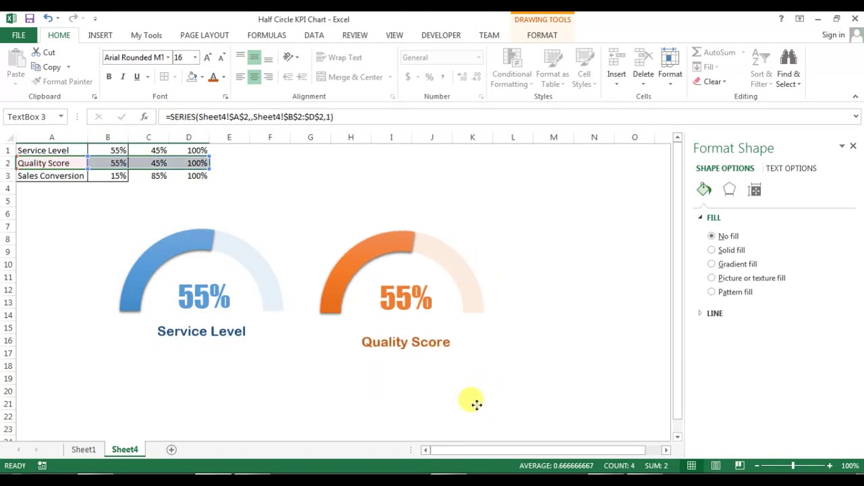
left_click(584, 304)
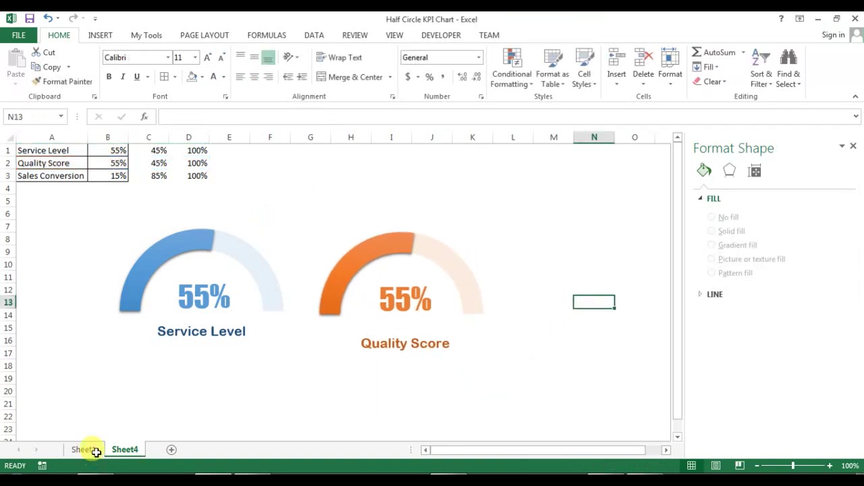
Step: Examine the finished half circle charts on Sheet1, including Sales Conversion, and return to Sheet4
left_click(92, 450)
left_click(129, 451)
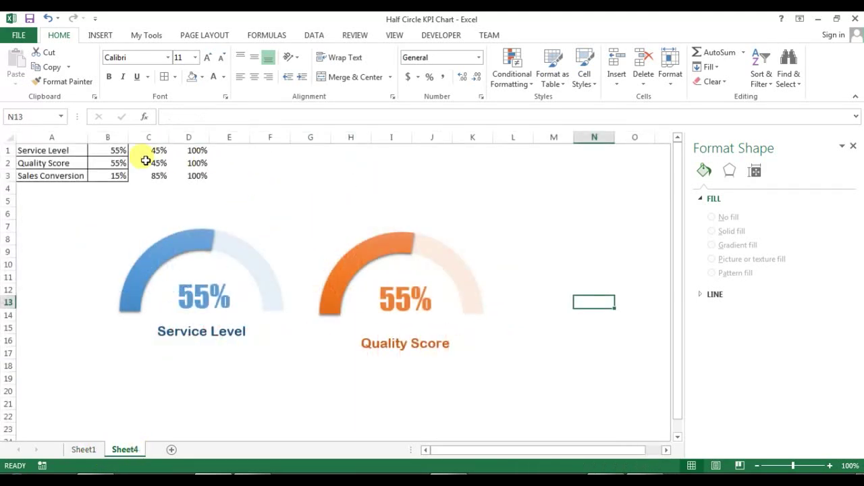
left_click(107, 175)
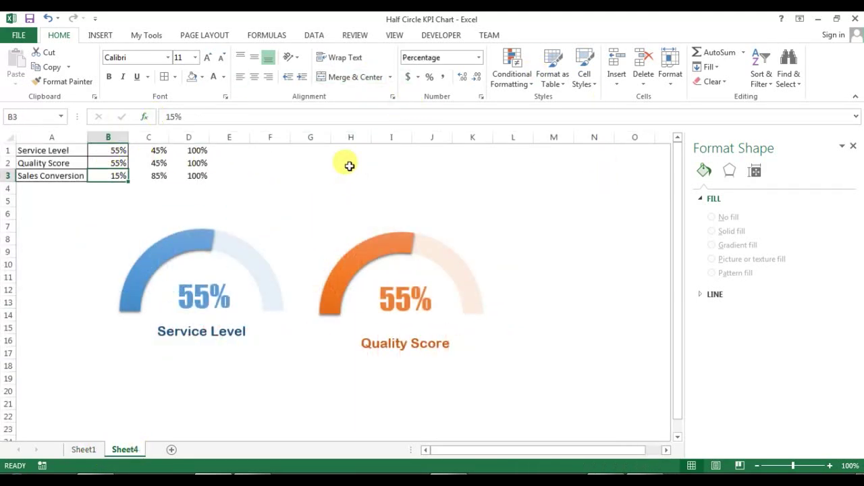
left_click(88, 450)
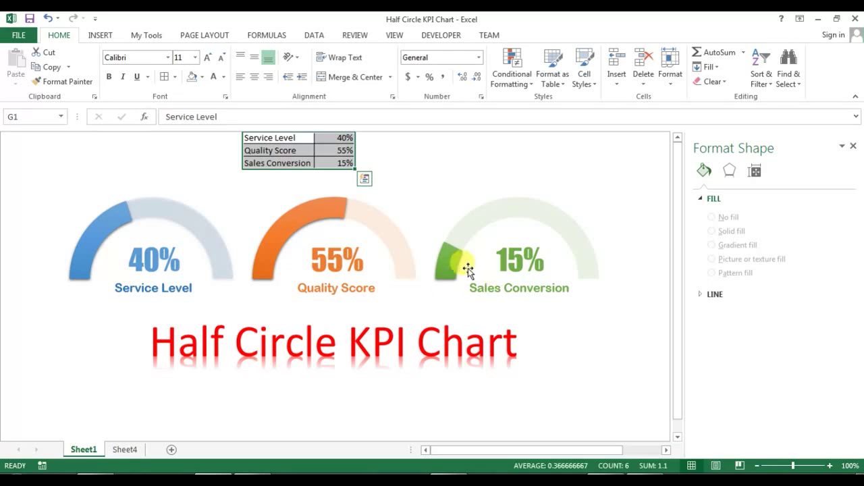
left_click(124, 450)
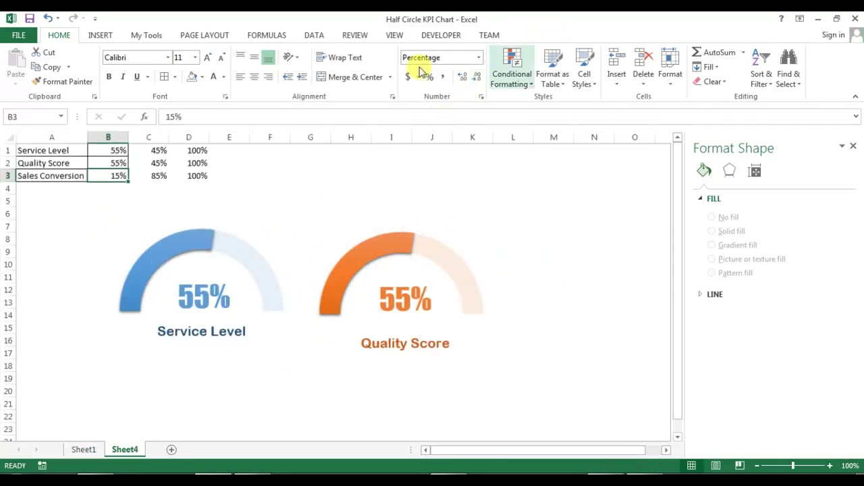
Step: Close the shape formatting pane and leave an empty cell beside the charts selected
left_click(853, 148)
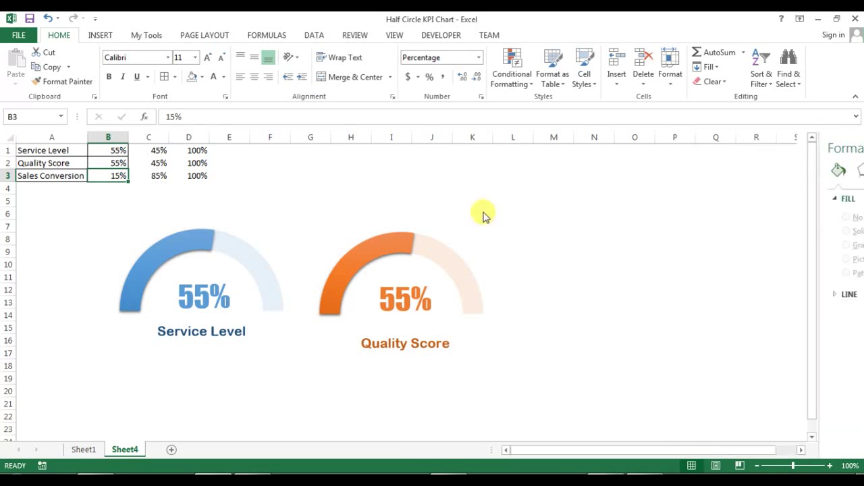
left_click(557, 198)
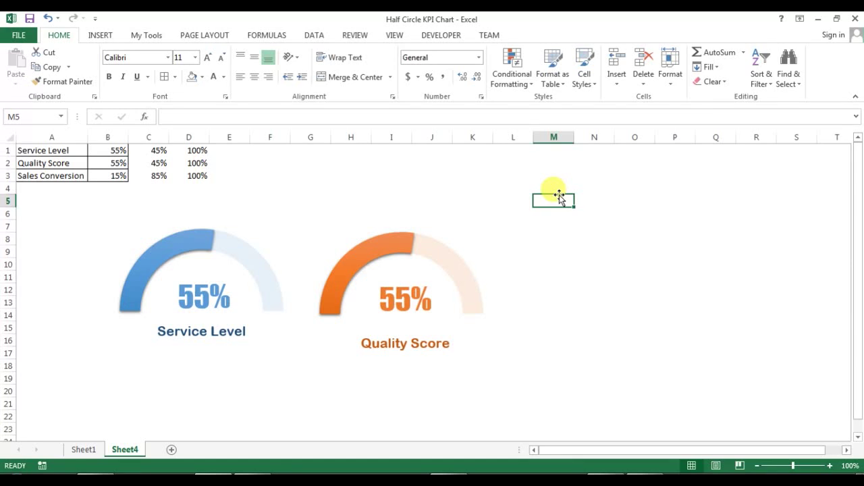
key("ctrl+shift+End")
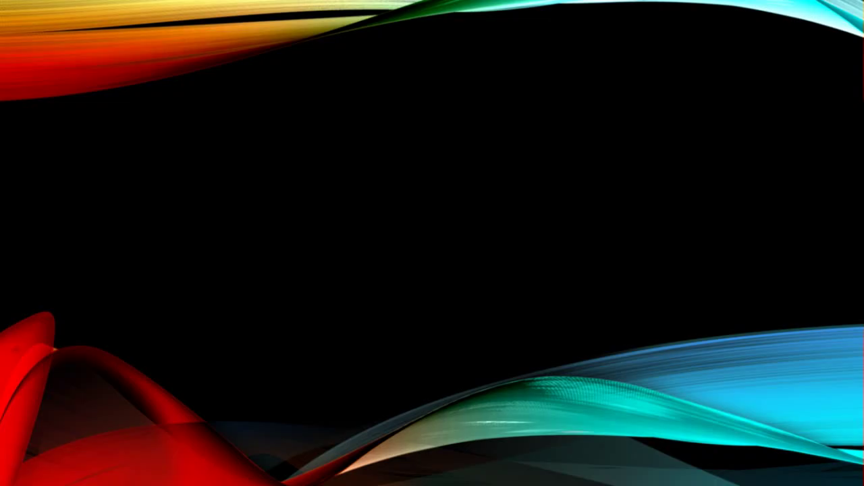